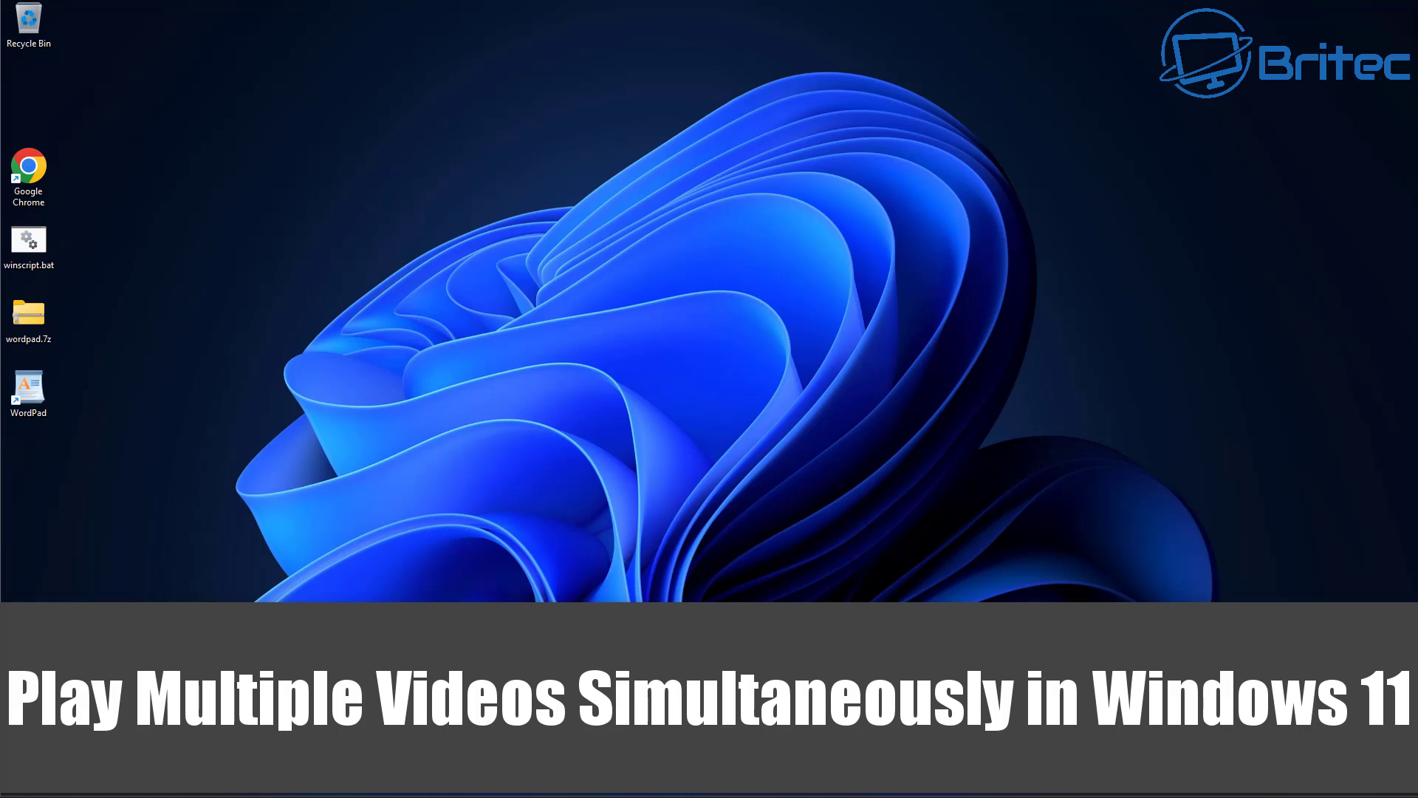
# Open the Videos folder and play wildlife1.mp4 in Media Player, moving the player window slightly upward
pyautogui.press('super+e')
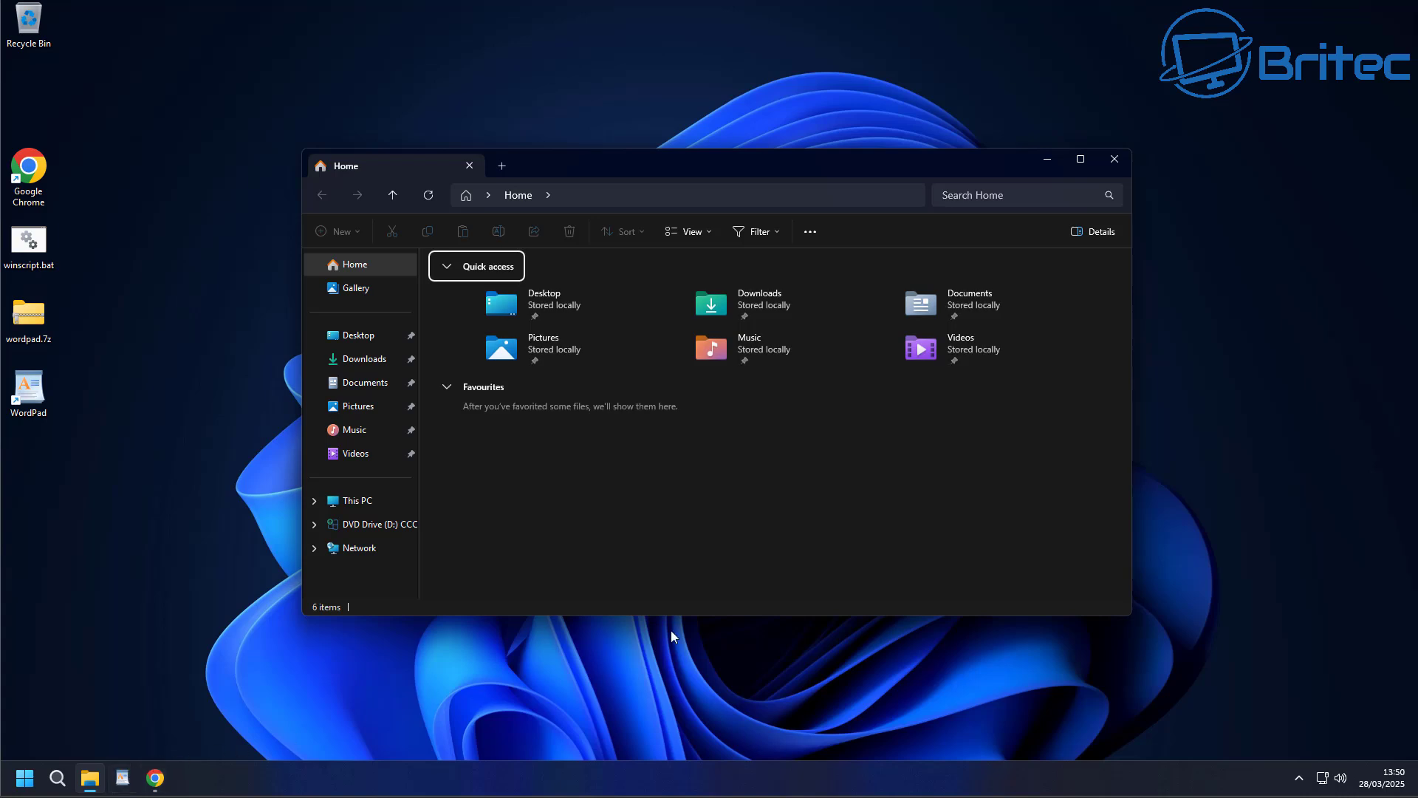
pyautogui.click(968, 356)
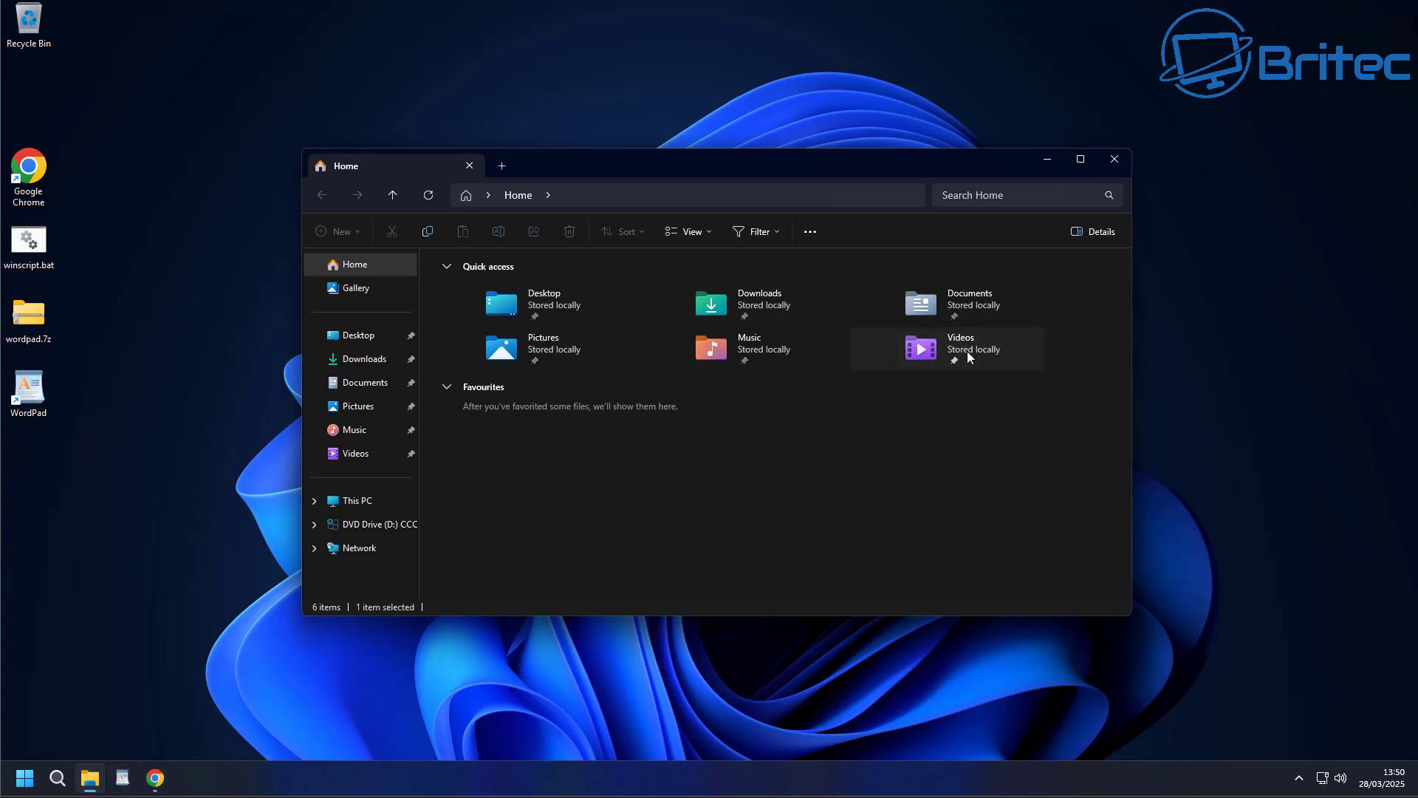
pyautogui.doubleClick(967, 353)
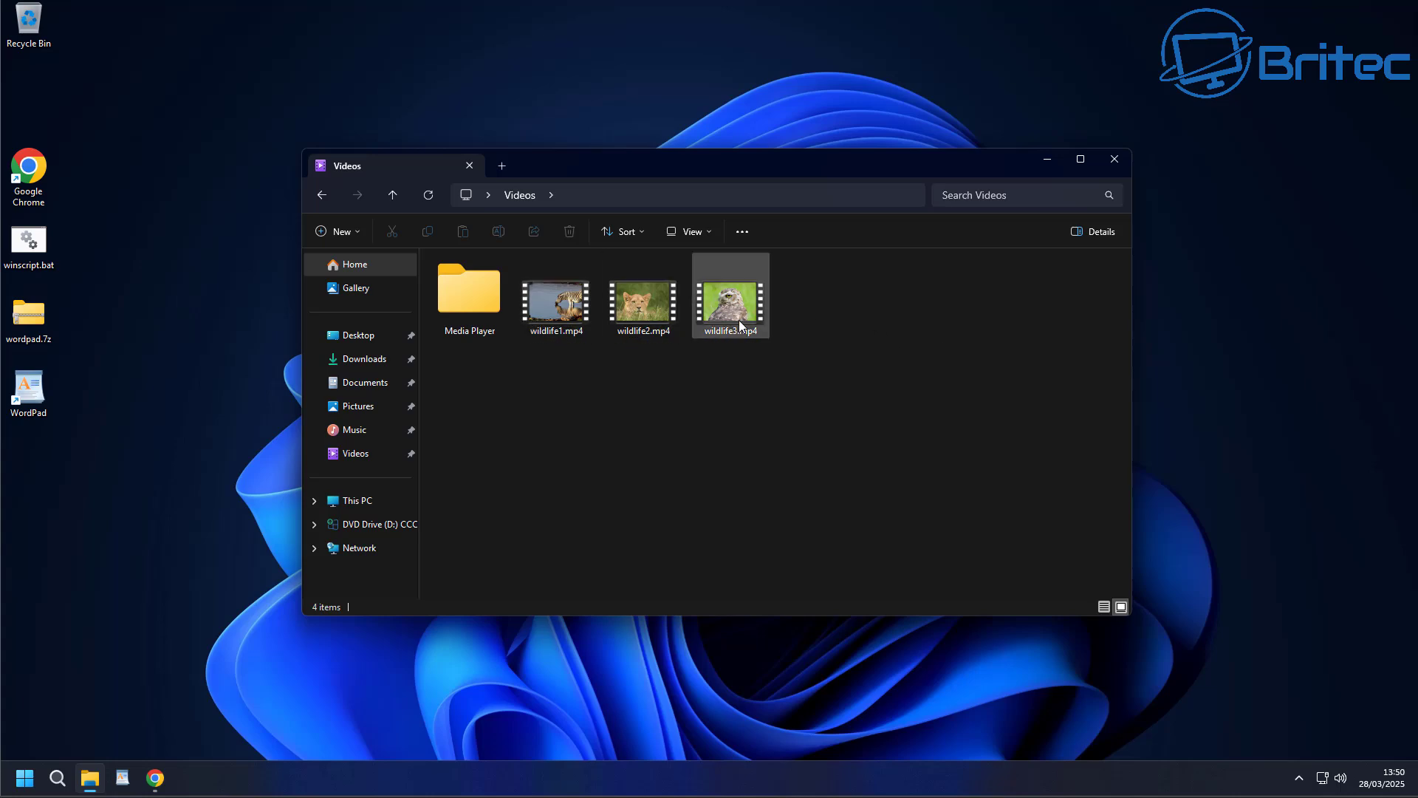
pyautogui.doubleClick(555, 314)
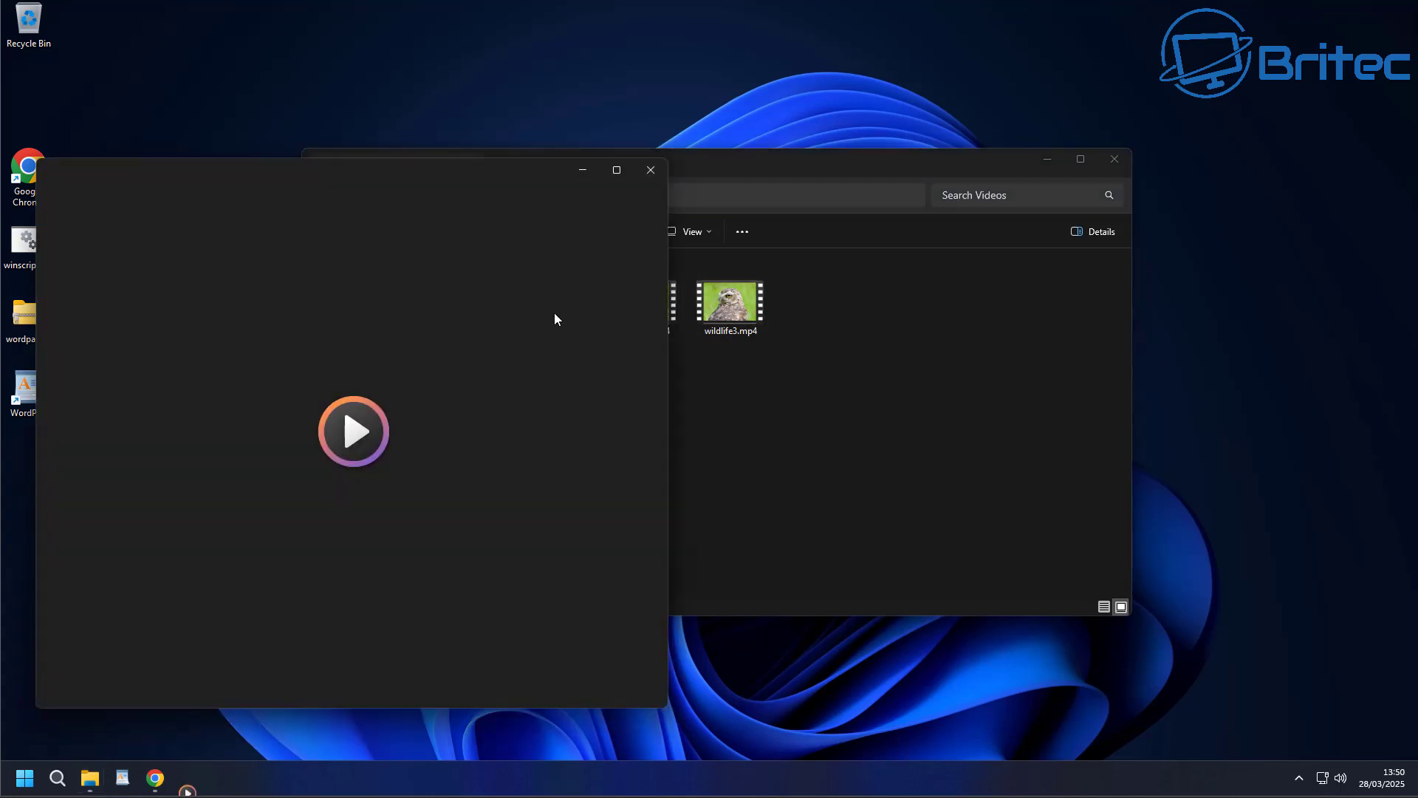
pyautogui.moveTo(478, 173); pyautogui.dragTo(488, 126)
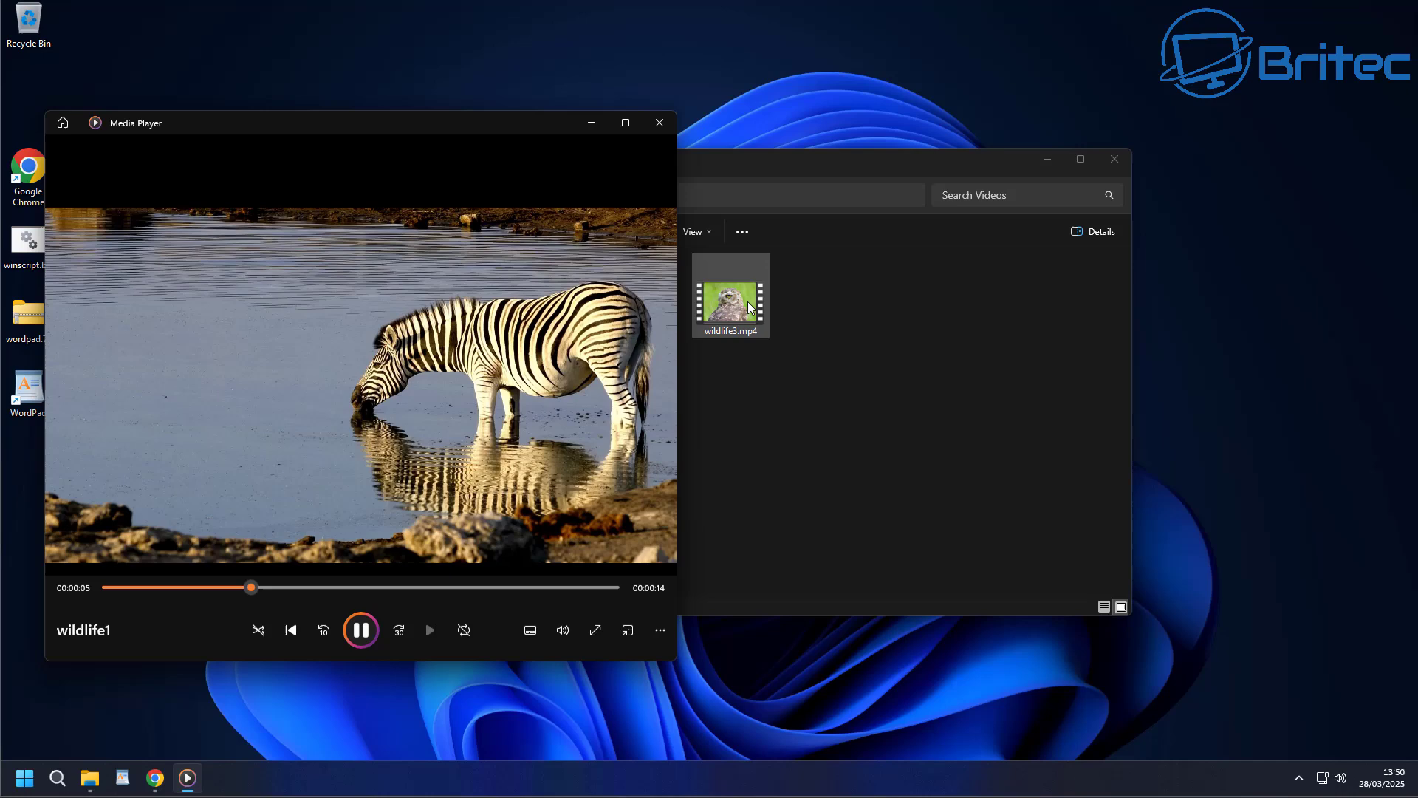
# Play wildlife3.mp4 from the Videos folder, followed by wildlife2.mp4, to test whether separate player windows open
pyautogui.doubleClick(747, 302)
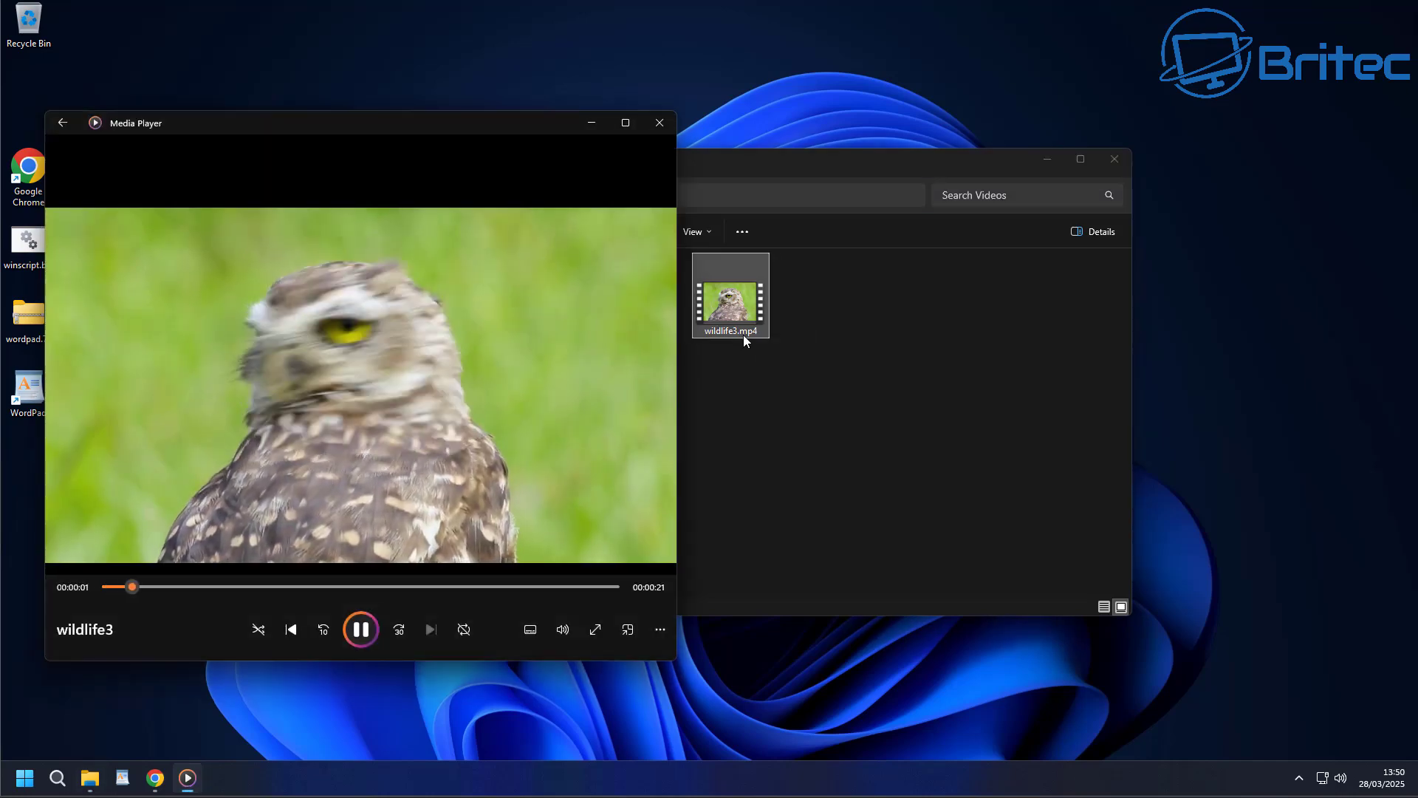
pyautogui.click(774, 164)
pyautogui.doubleClick(649, 308)
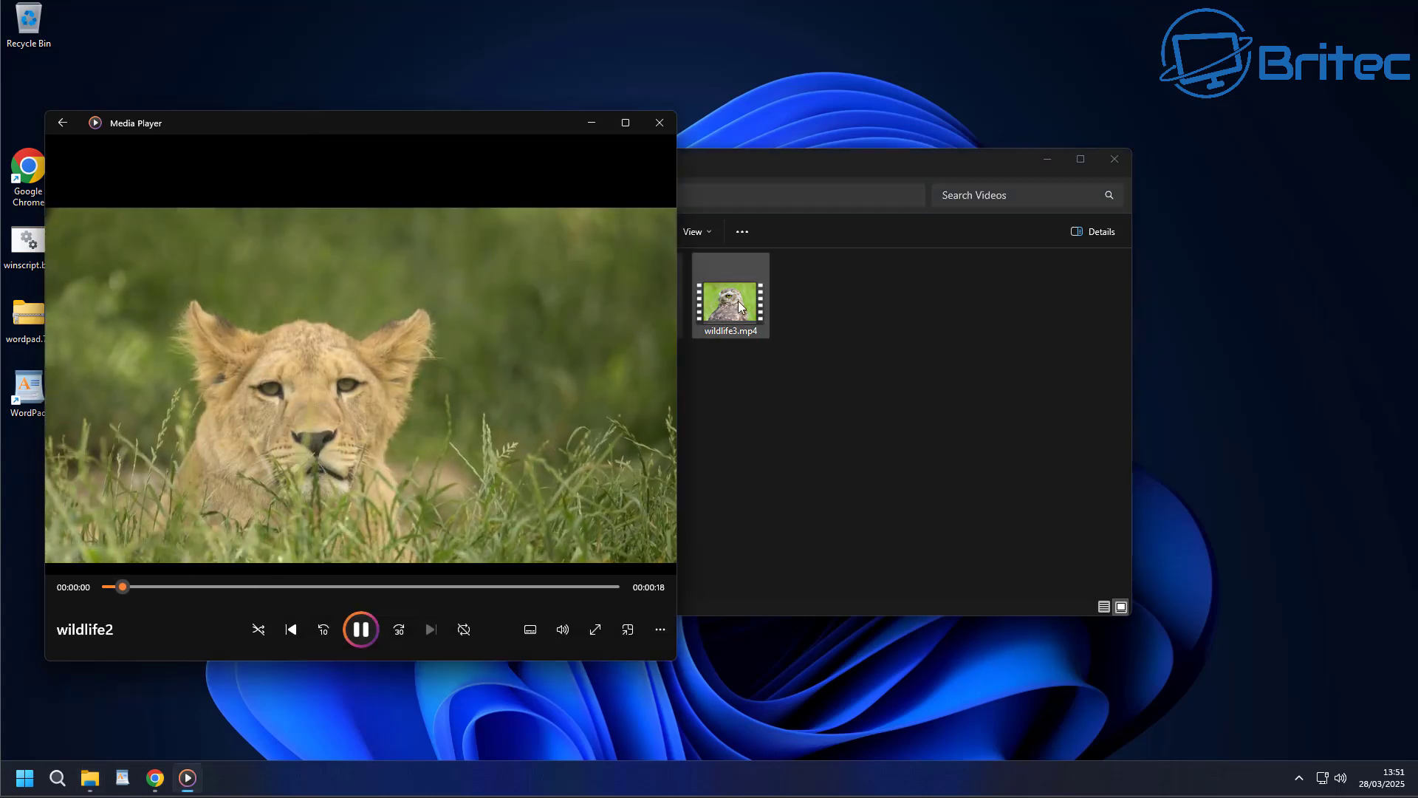
# Close Media Player and the Videos folder window
pyautogui.click(744, 169)
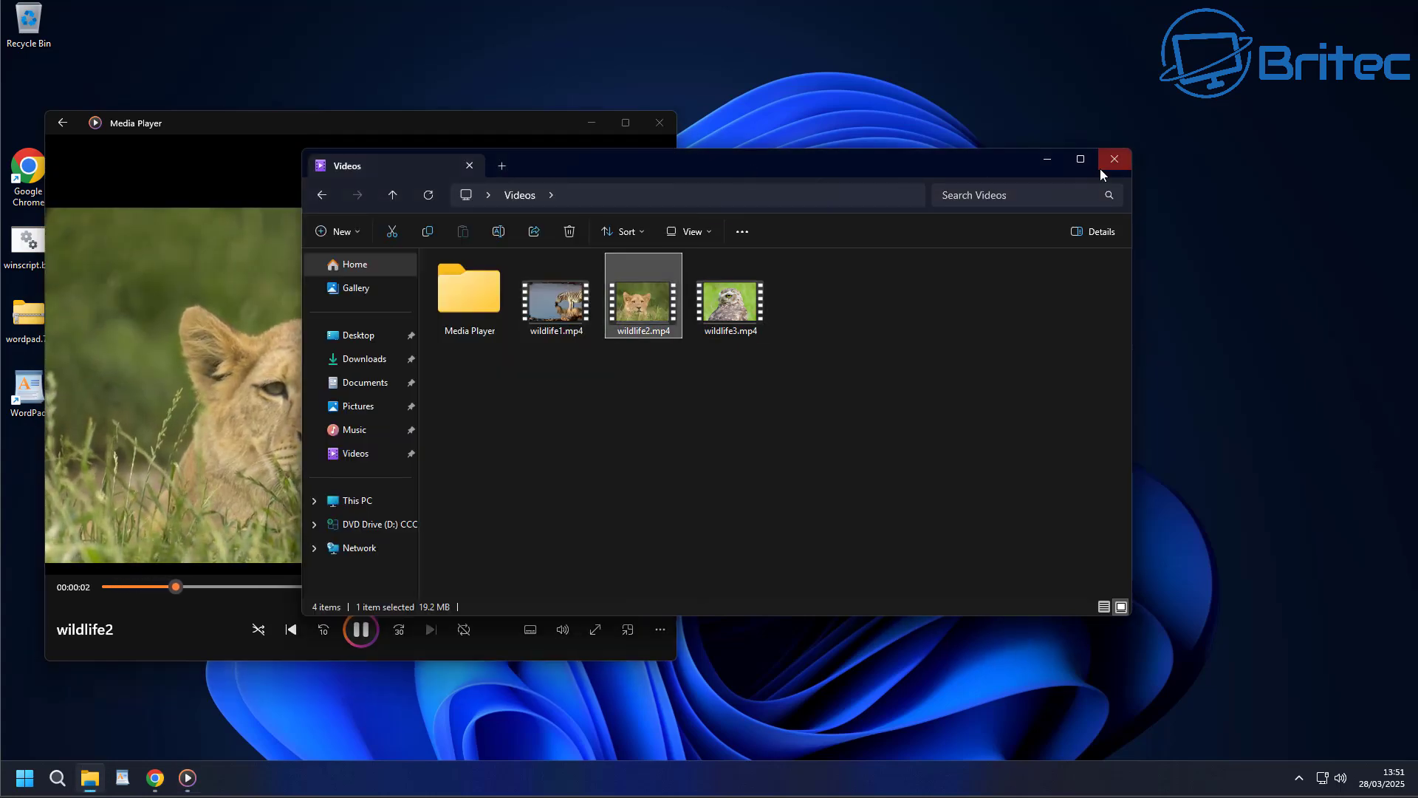
pyautogui.click(652, 138)
pyautogui.click(658, 126)
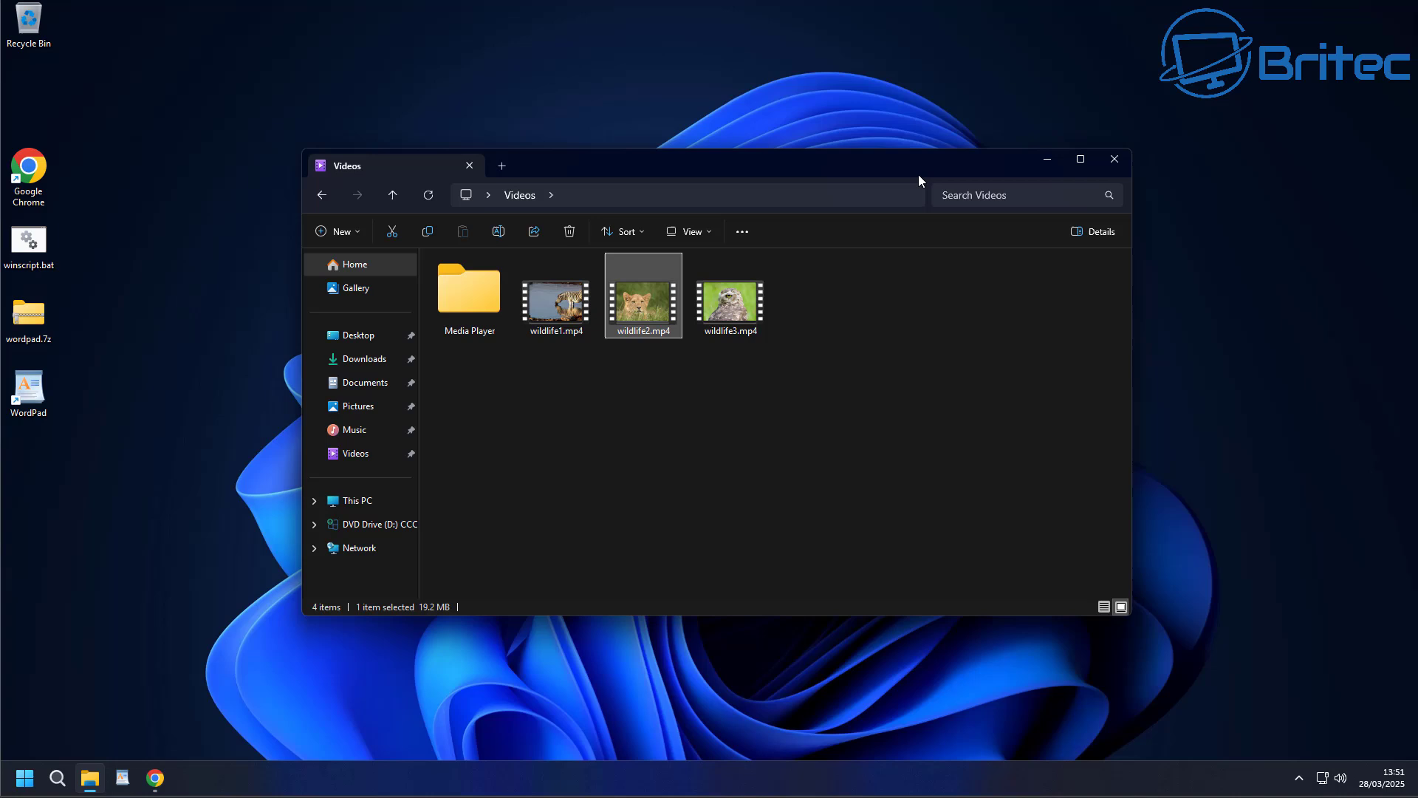
pyautogui.moveTo(918, 174); pyautogui.dragTo(899, 170)
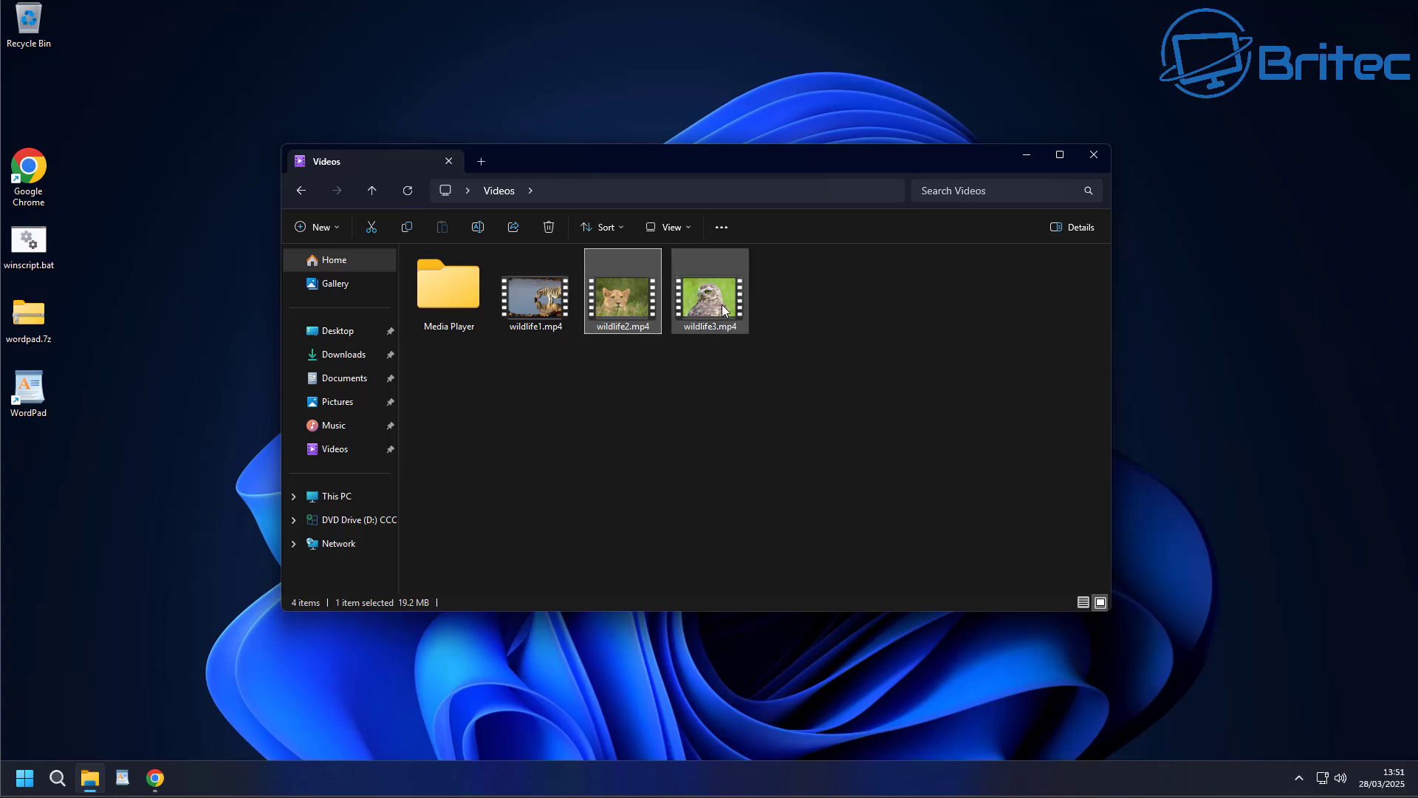
pyautogui.click(1091, 156)
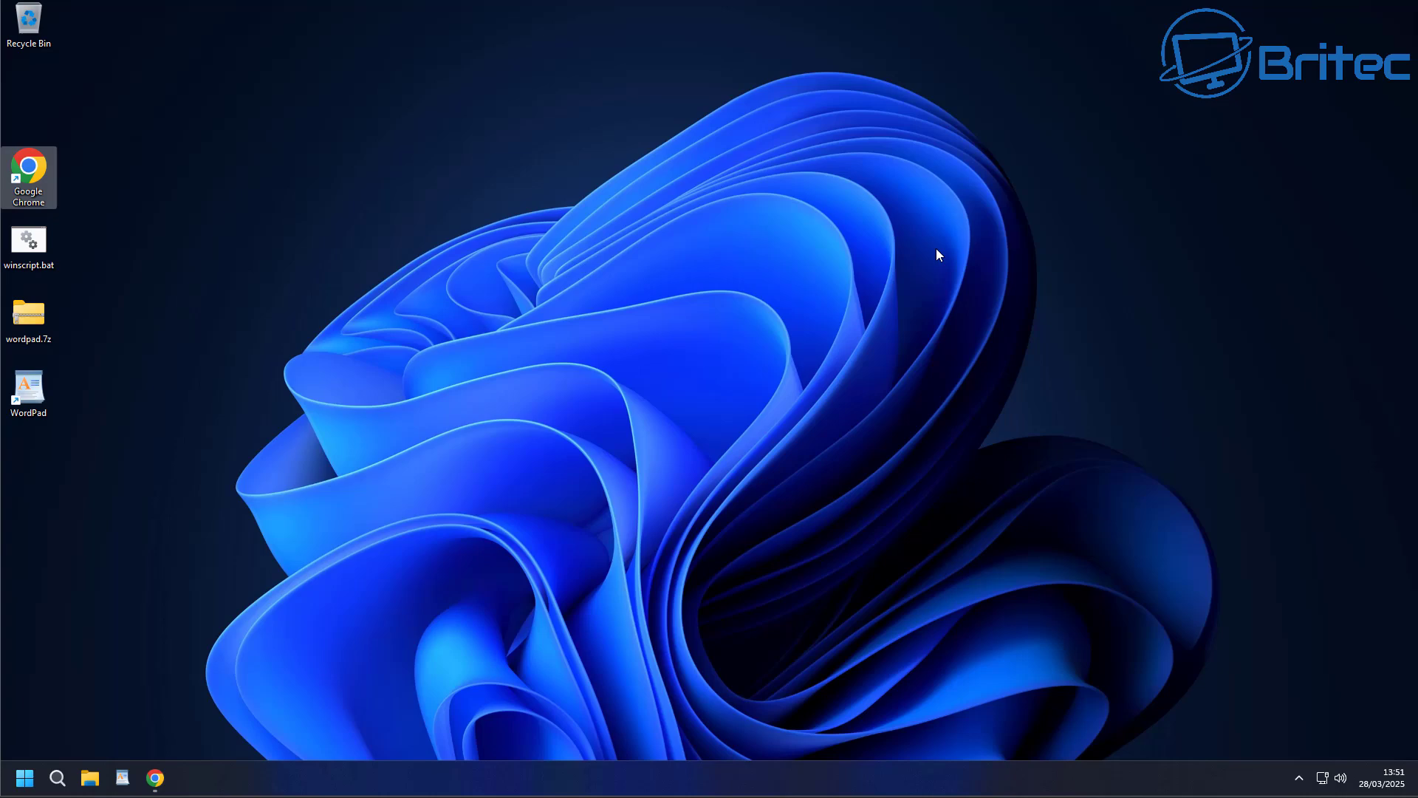
# Switch to Chrome and download VLC for Windows 64-bit from videolan.org, declining the site's personal data consent
pyautogui.click(156, 779)
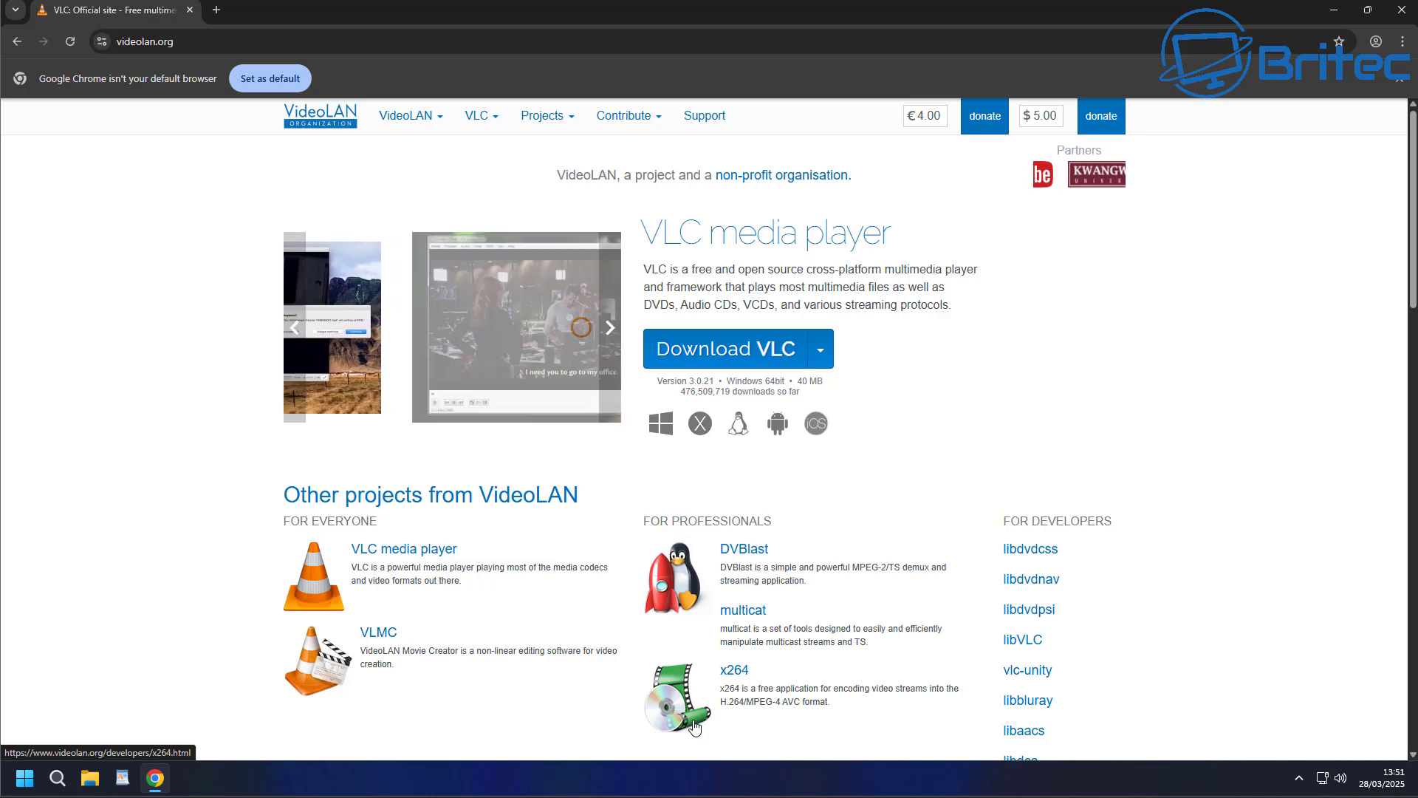
pyautogui.click(761, 367)
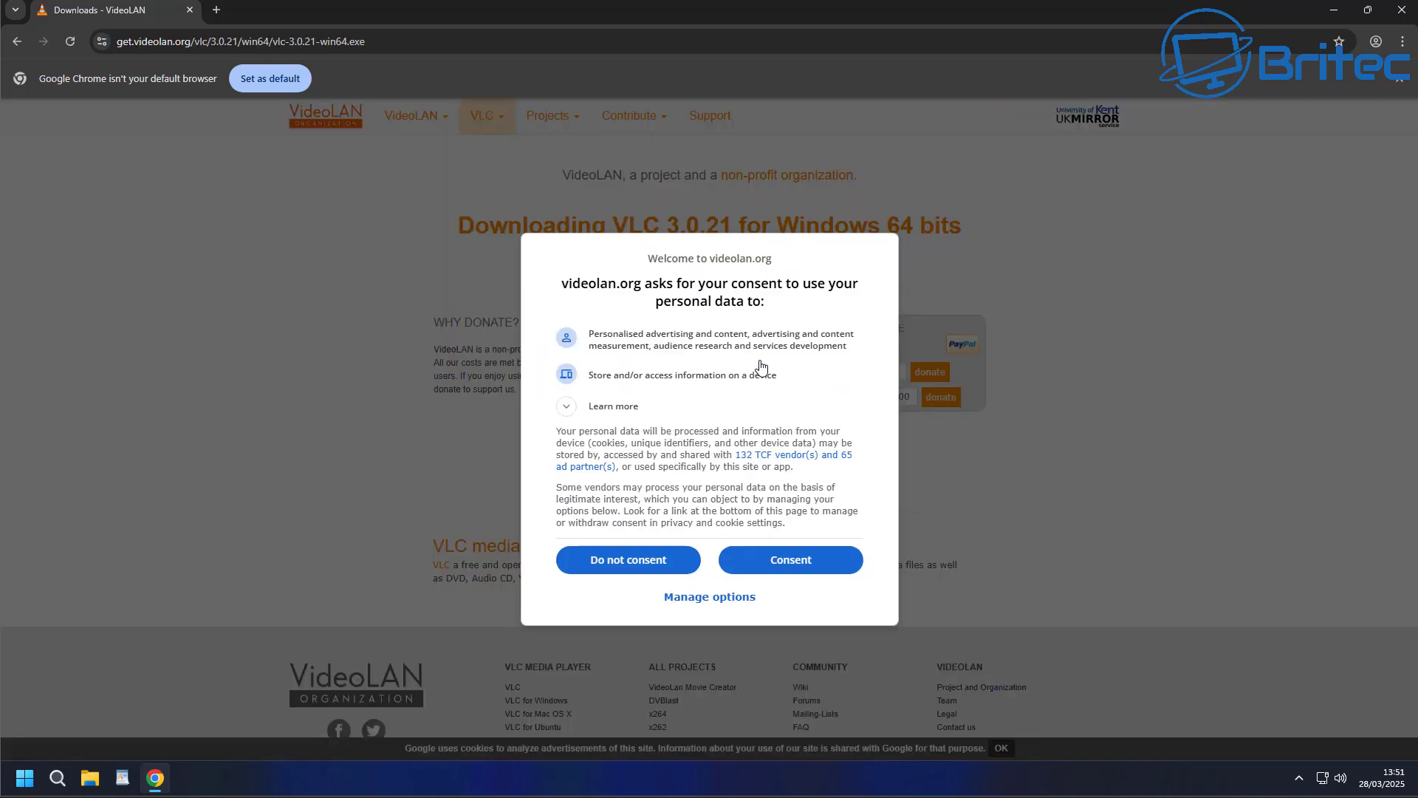
pyautogui.click(648, 565)
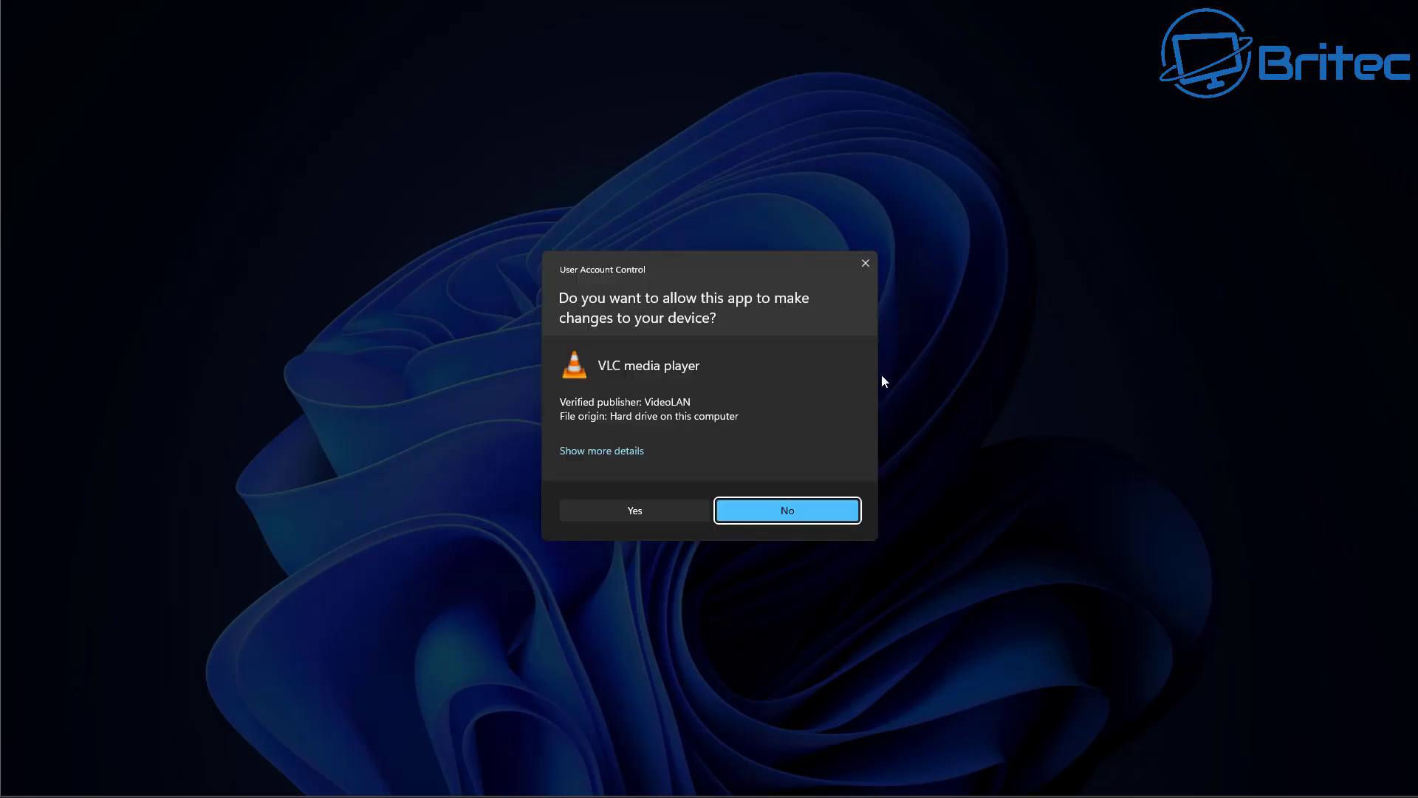
# Allow the VLC installer to make changes, minimize the browser, and keep English as the installer language
pyautogui.click(636, 517)
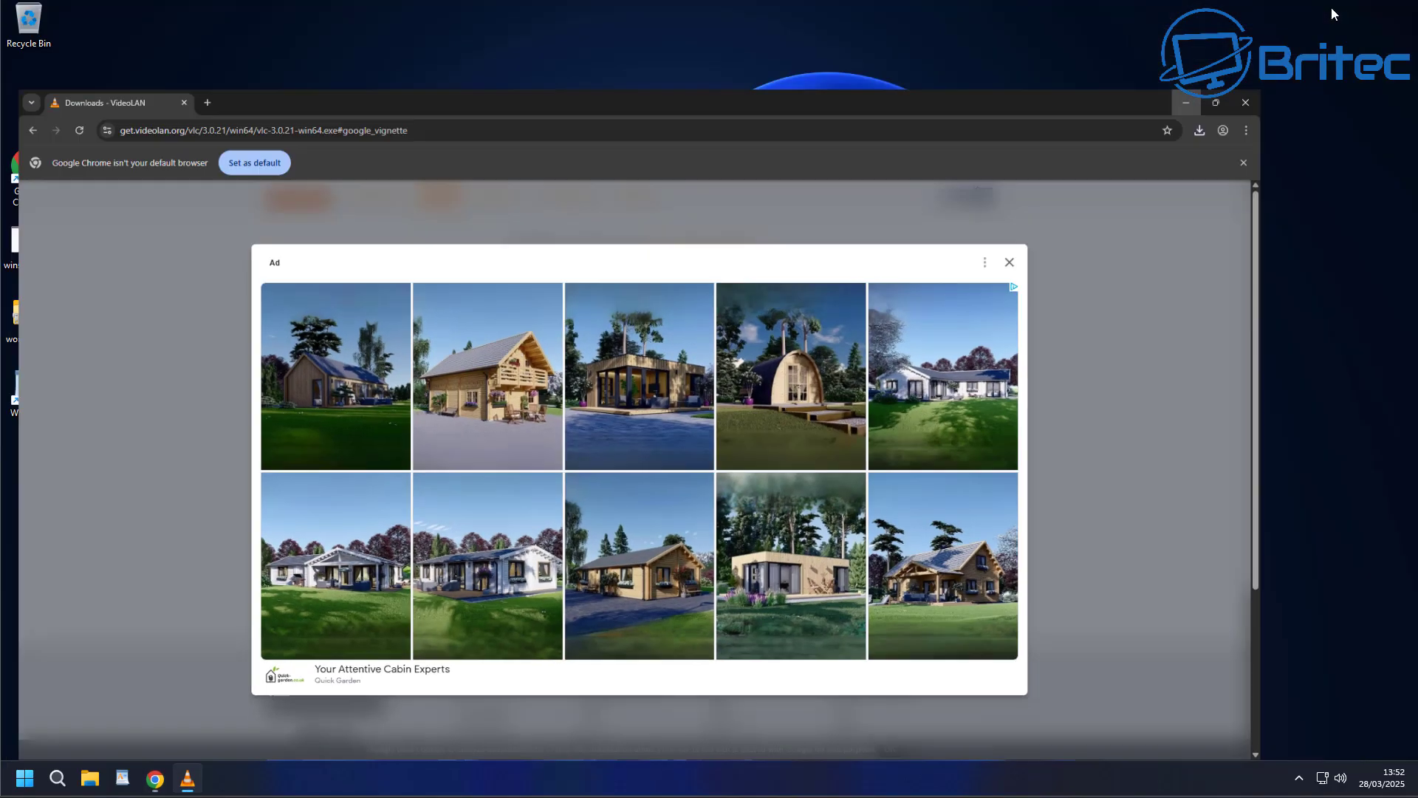
pyautogui.click(1186, 102)
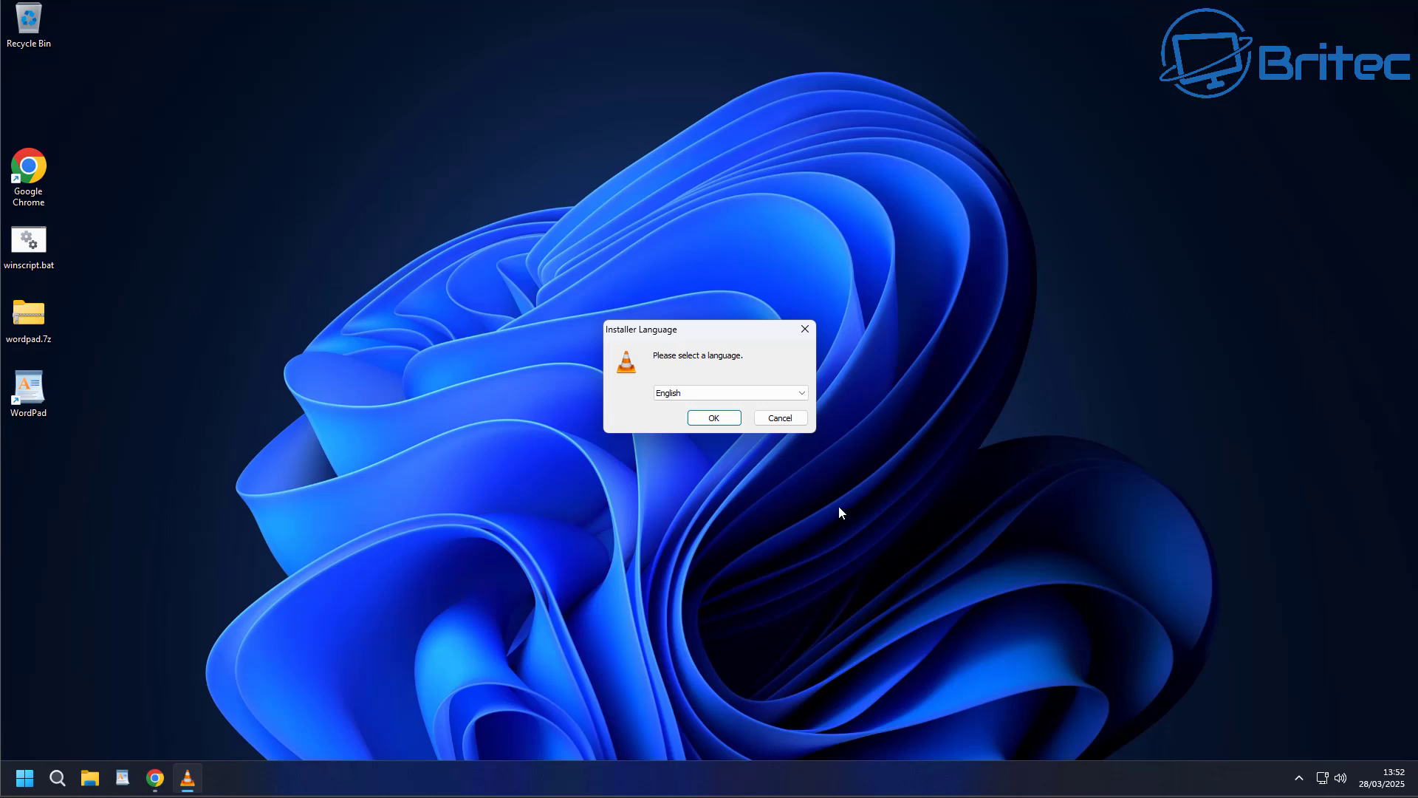
pyautogui.click(715, 418)
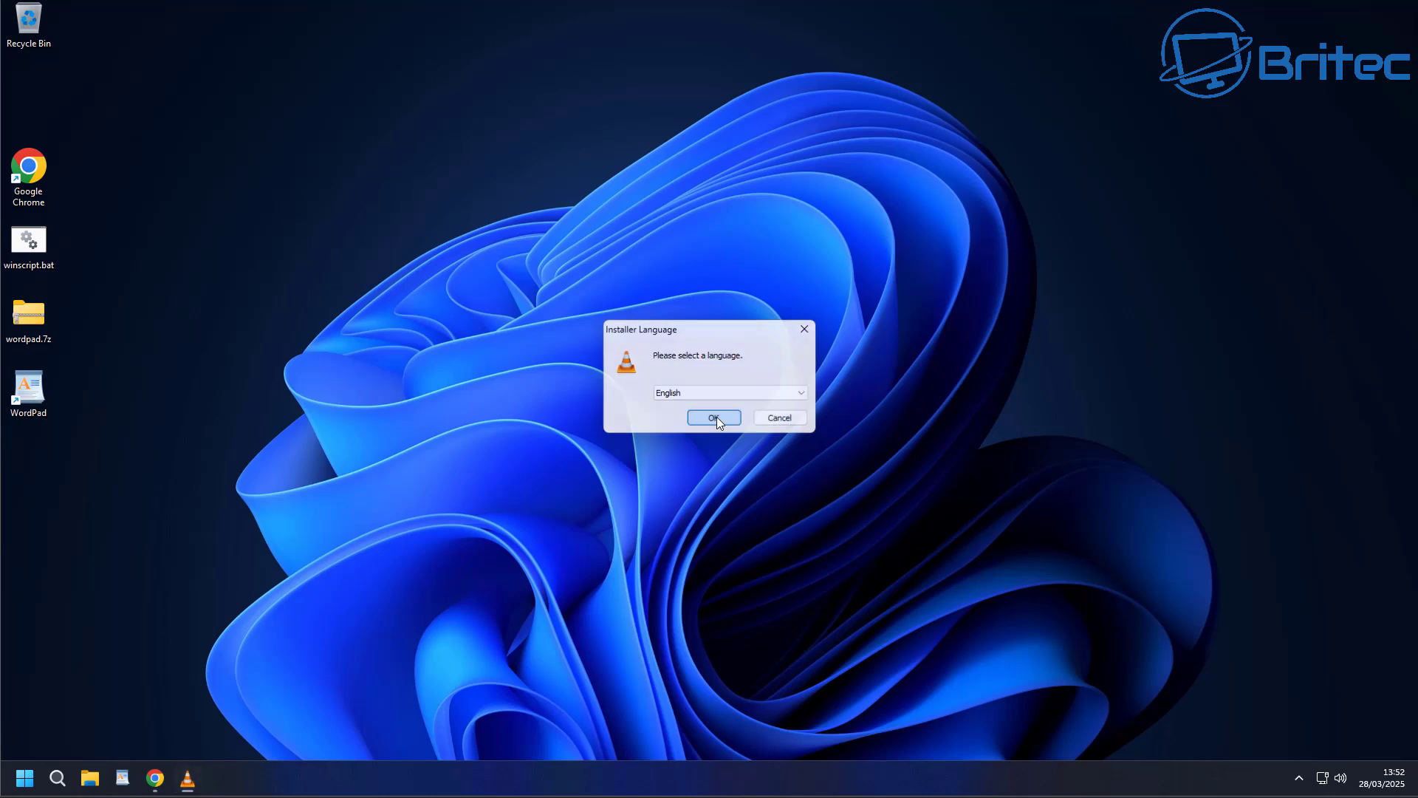
# Install VLC with the default components in C:\Program Files\VideoLAN\VLC
pyautogui.click(793, 503)
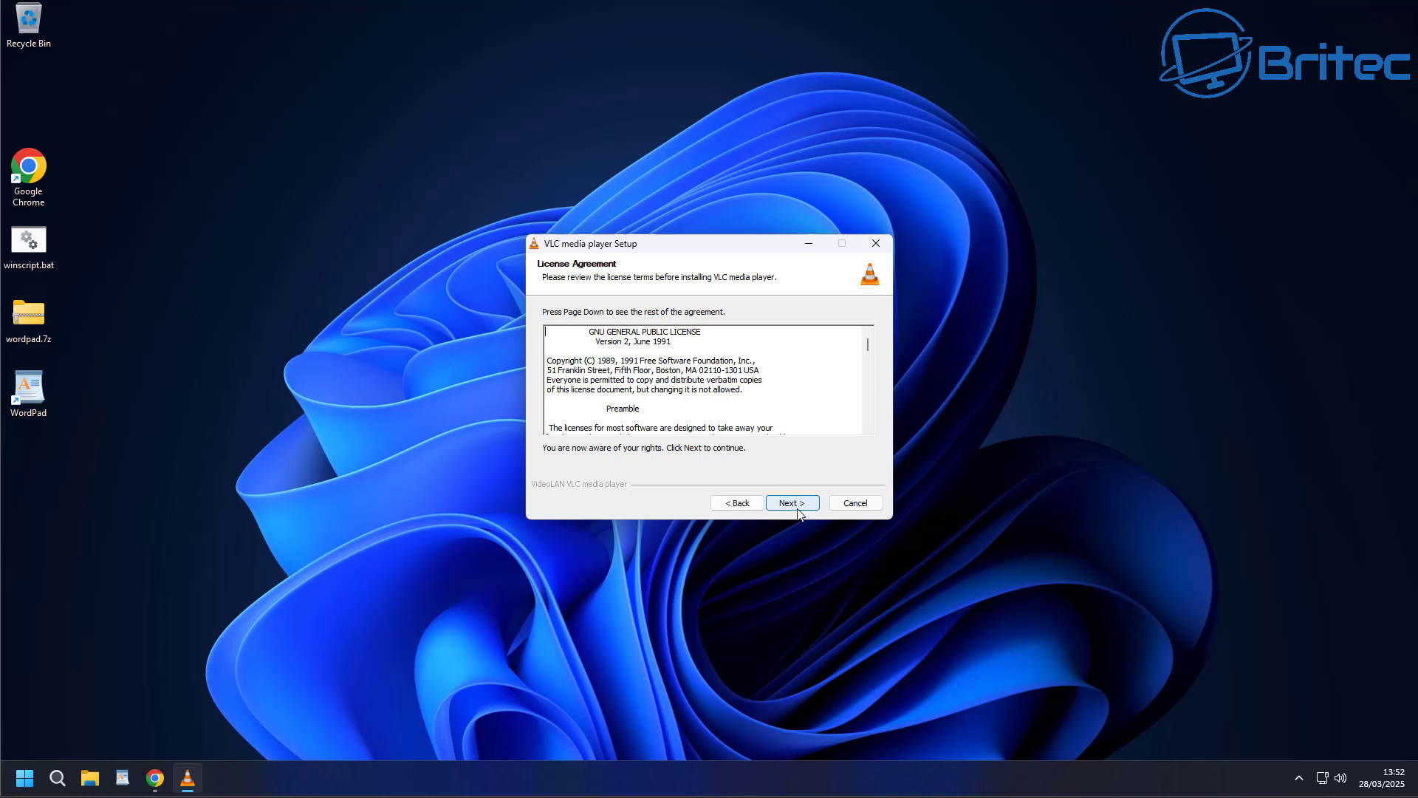
pyautogui.click(798, 513)
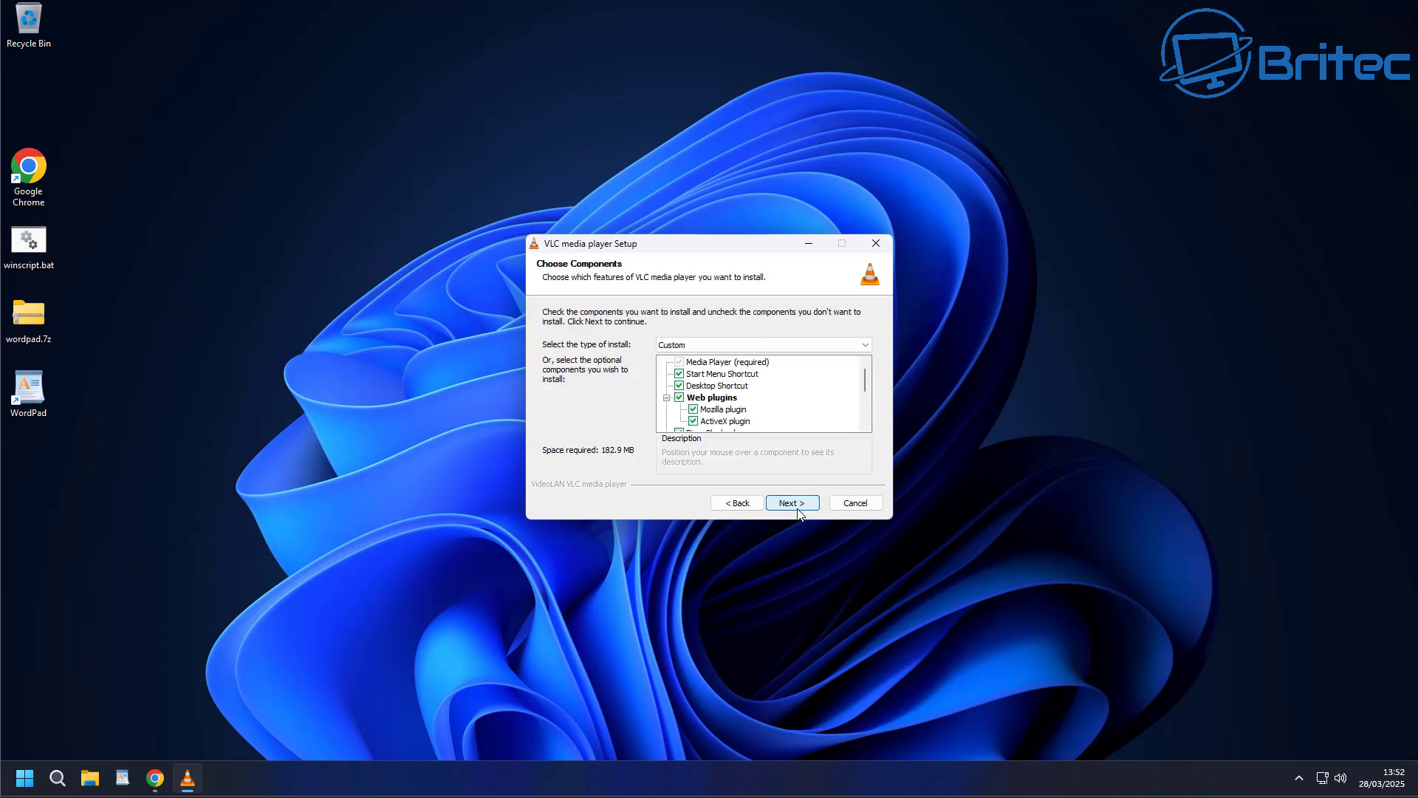
pyautogui.click(798, 513)
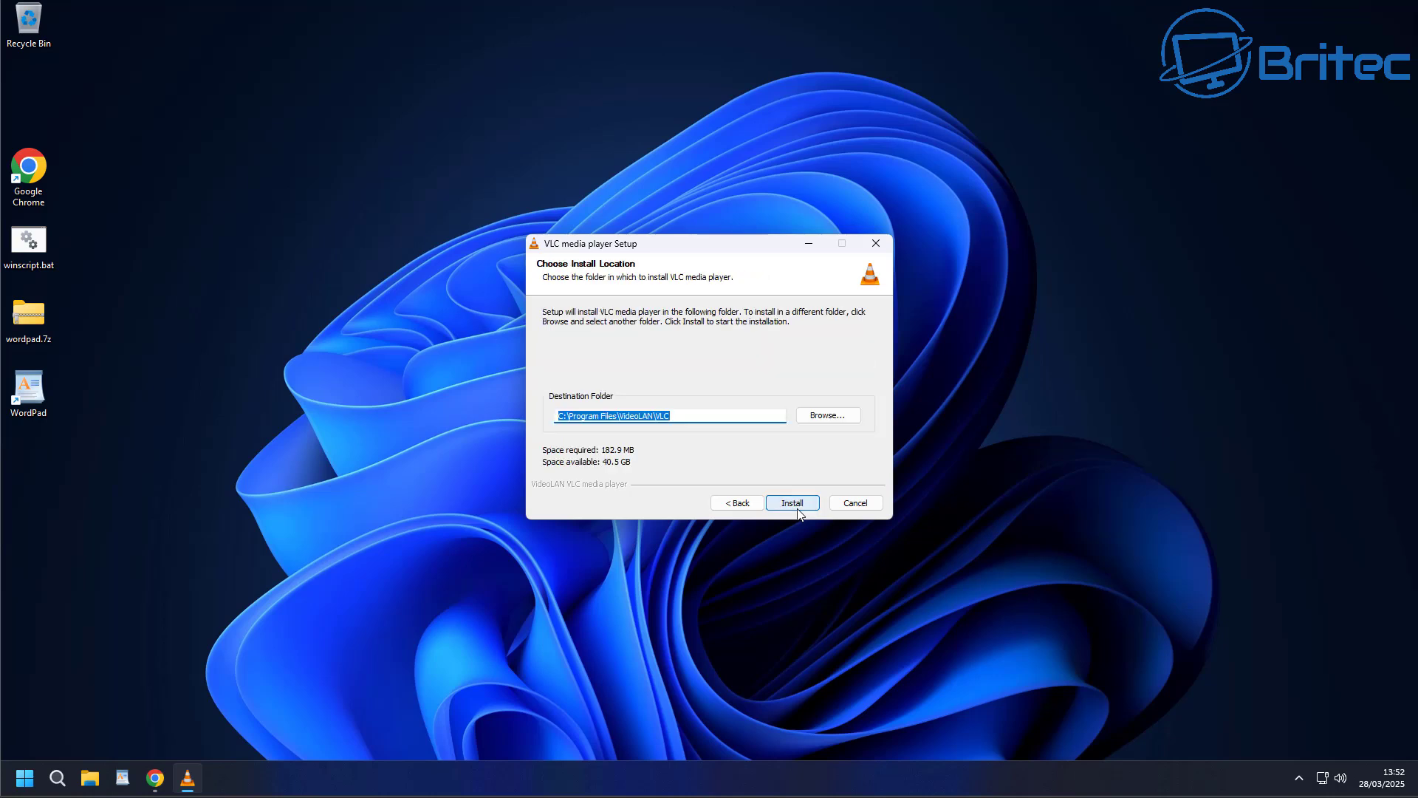
pyautogui.click(798, 513)
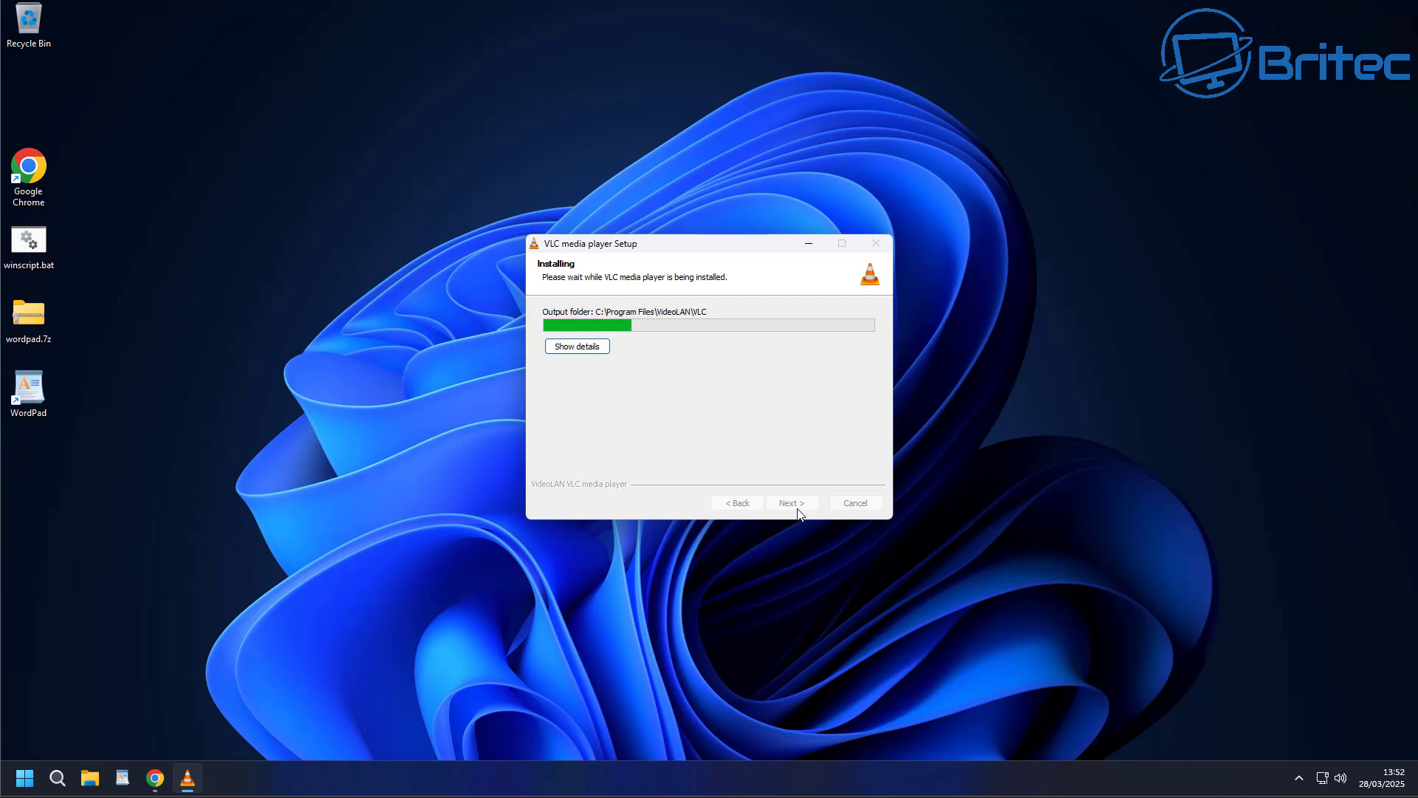
# Finish the VLC setup and accept the network access policy with both options enabled, closing the player
pyautogui.click(796, 509)
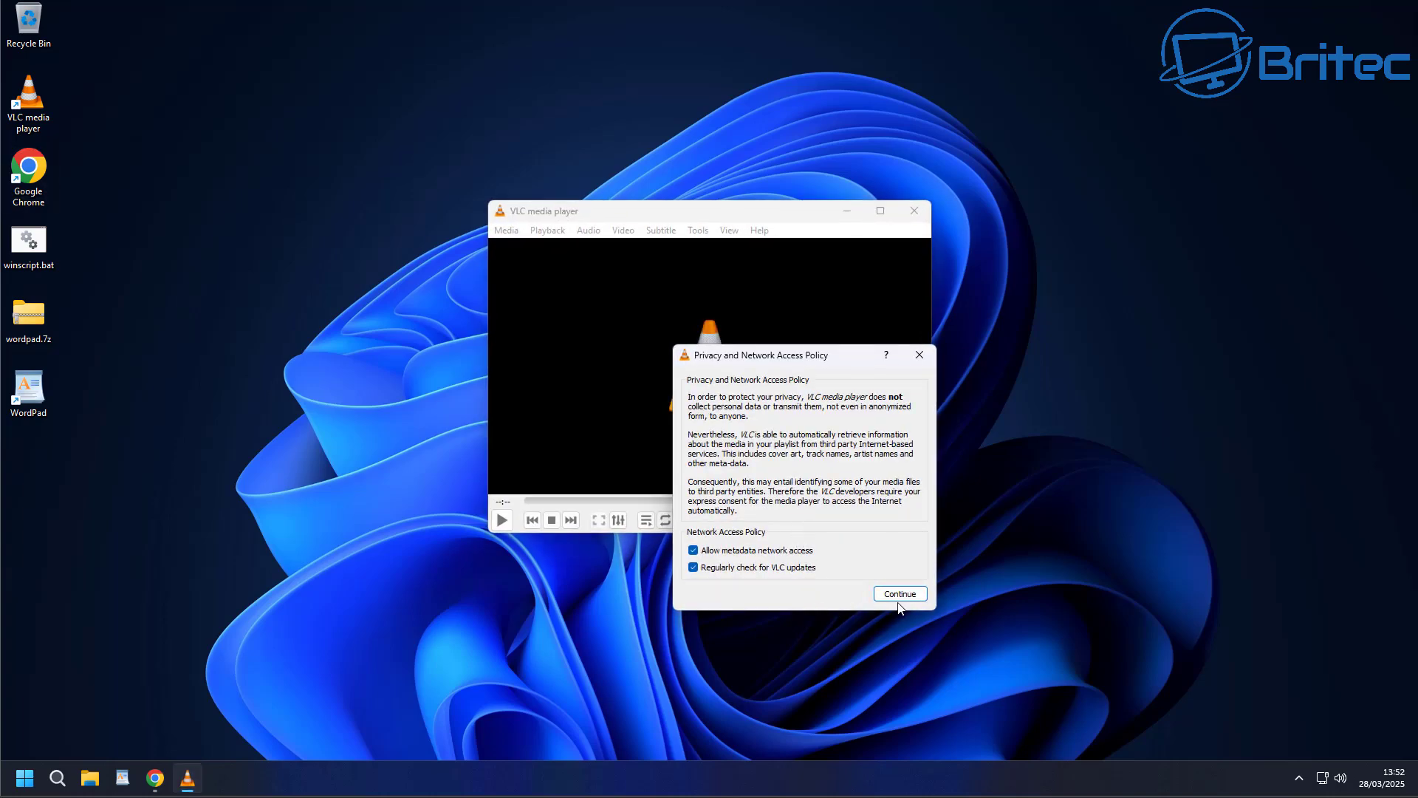
pyautogui.click(900, 598)
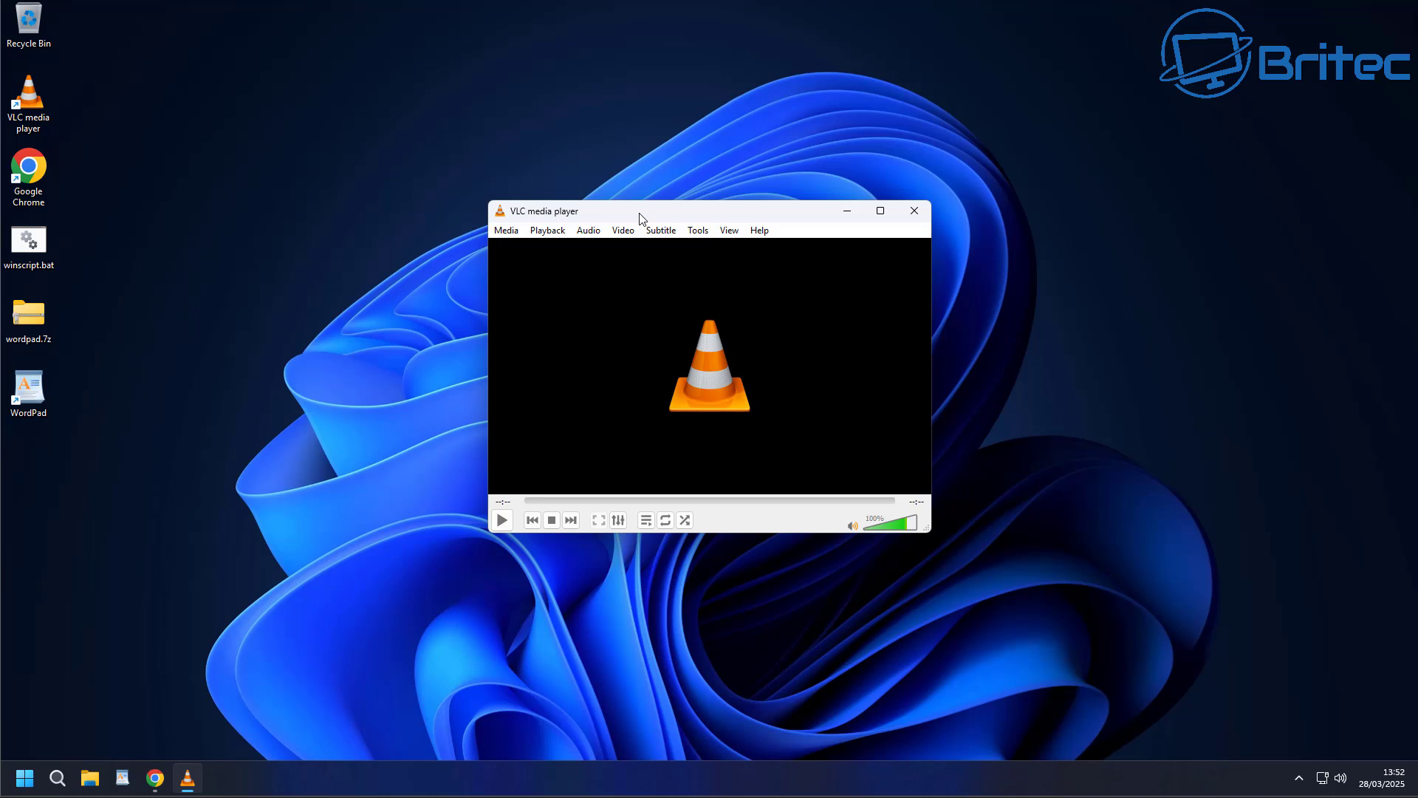
pyautogui.click(914, 211)
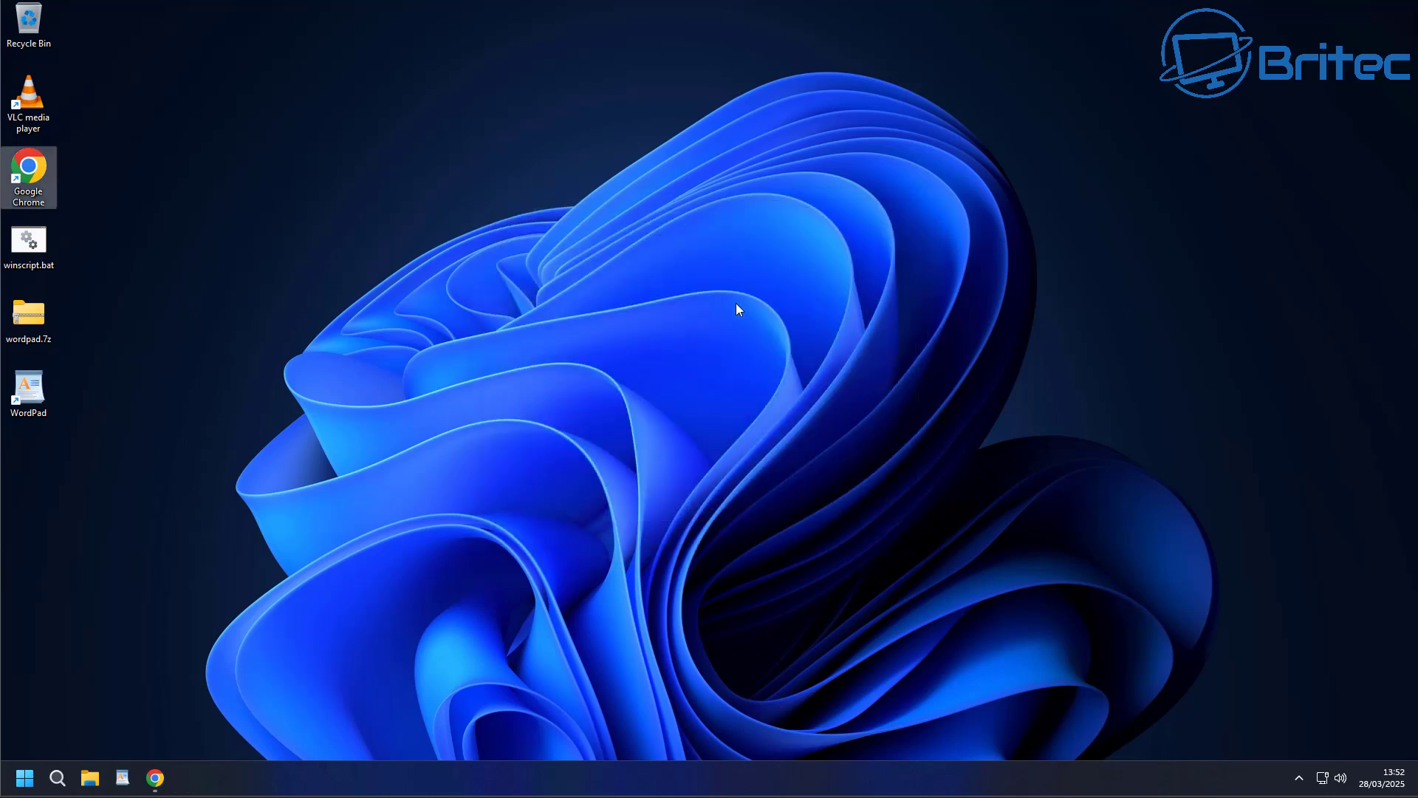
# Reopen the Videos folder and open wildlife1.mp4 with VLC media player
pyautogui.click(90, 777)
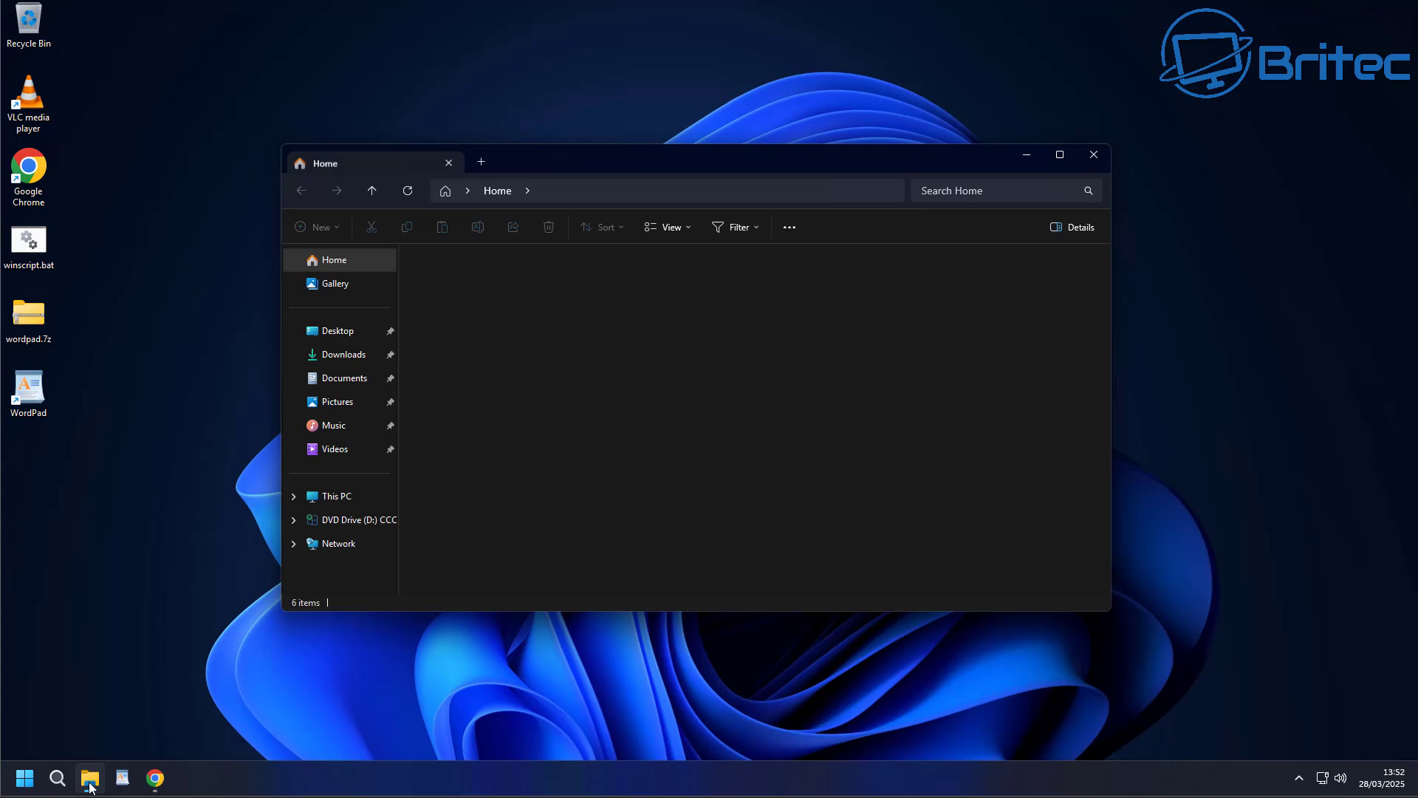
pyautogui.doubleClick(917, 347)
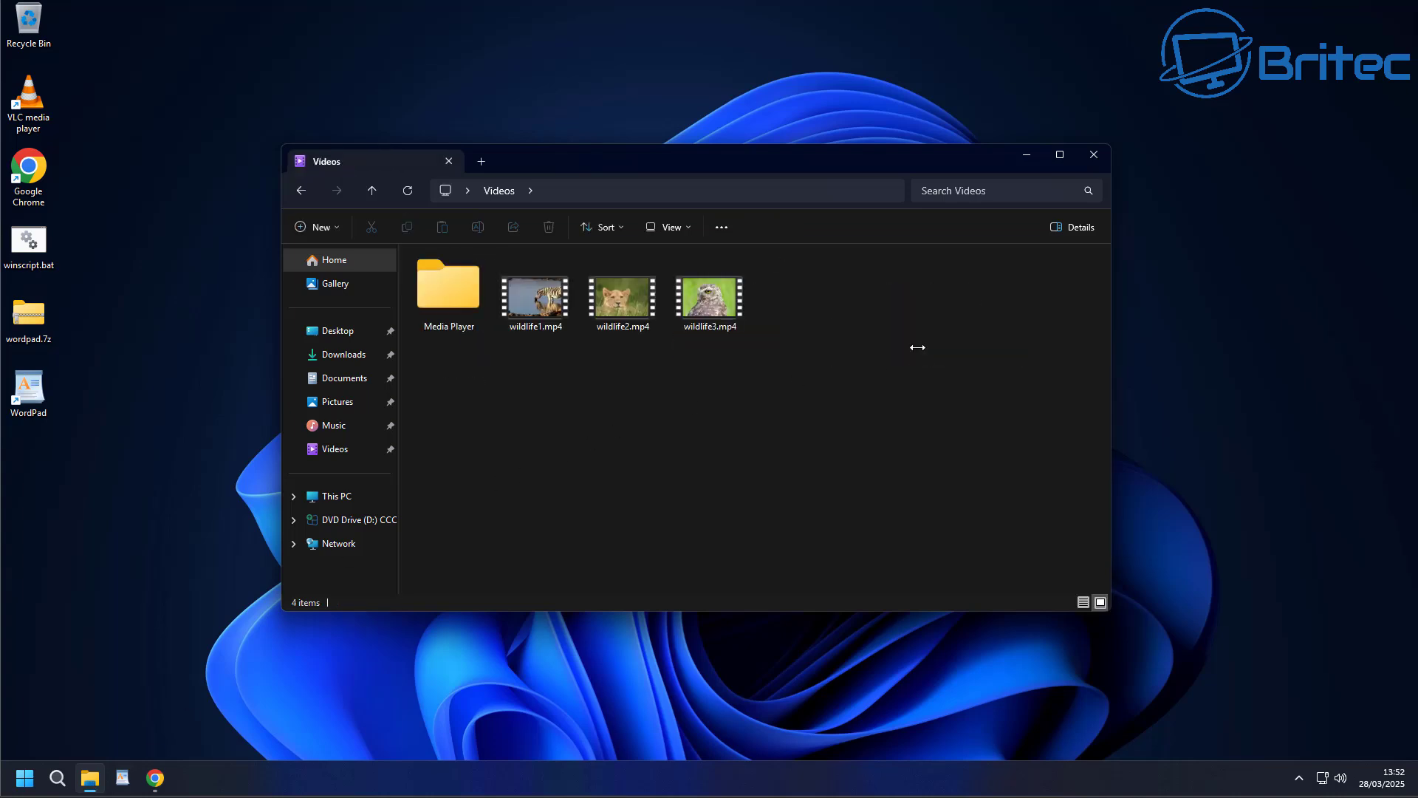
pyautogui.rightClick(531, 296)
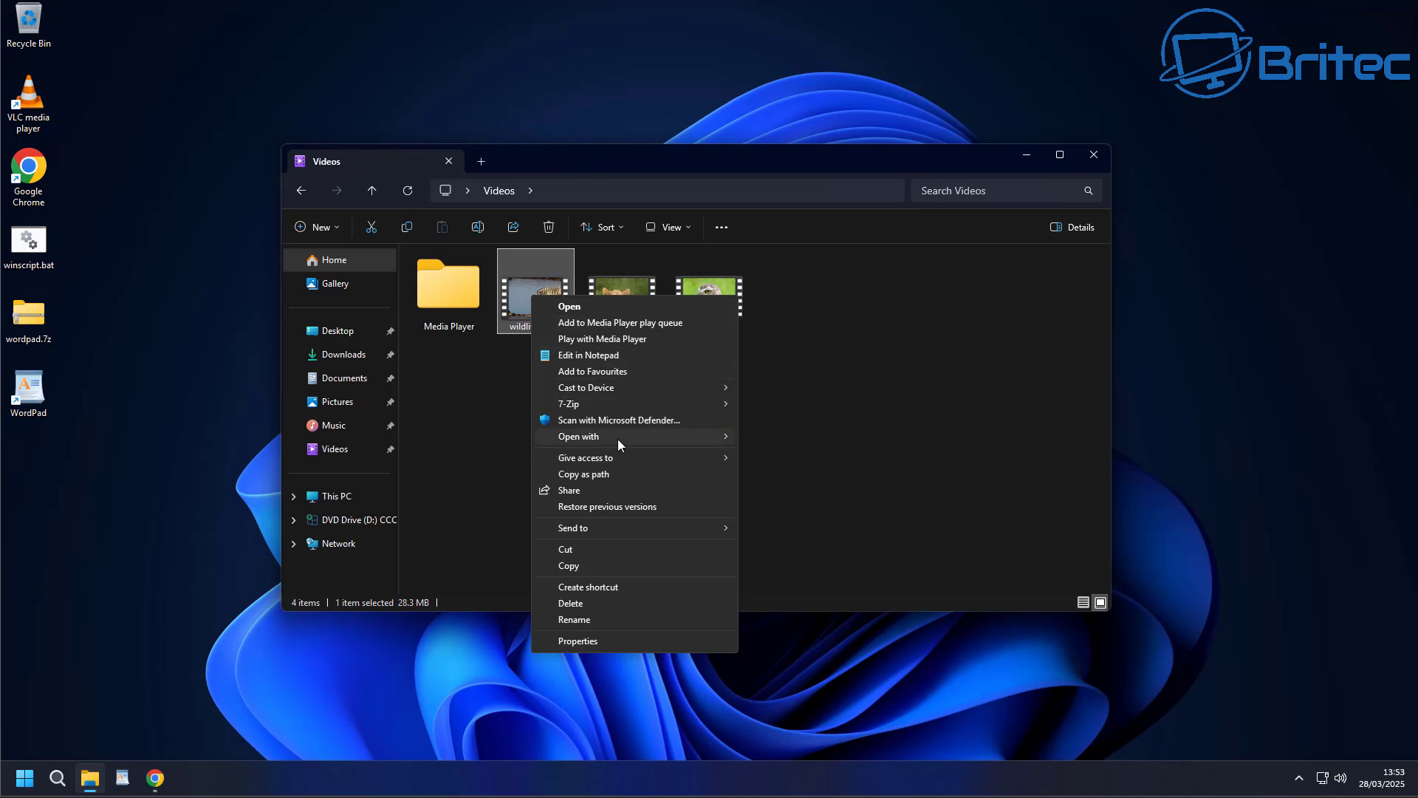
pyautogui.moveTo(617, 441)
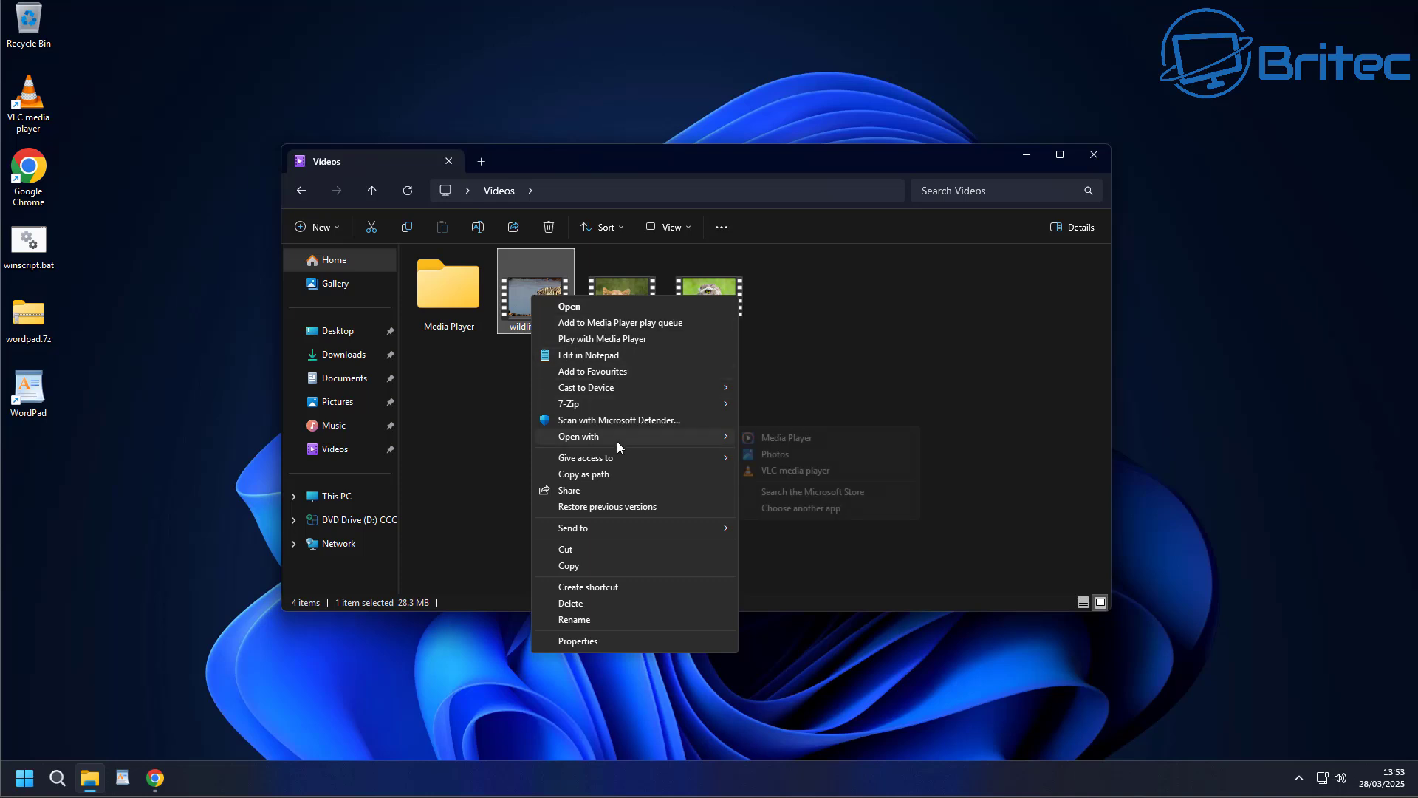
pyautogui.click(788, 472)
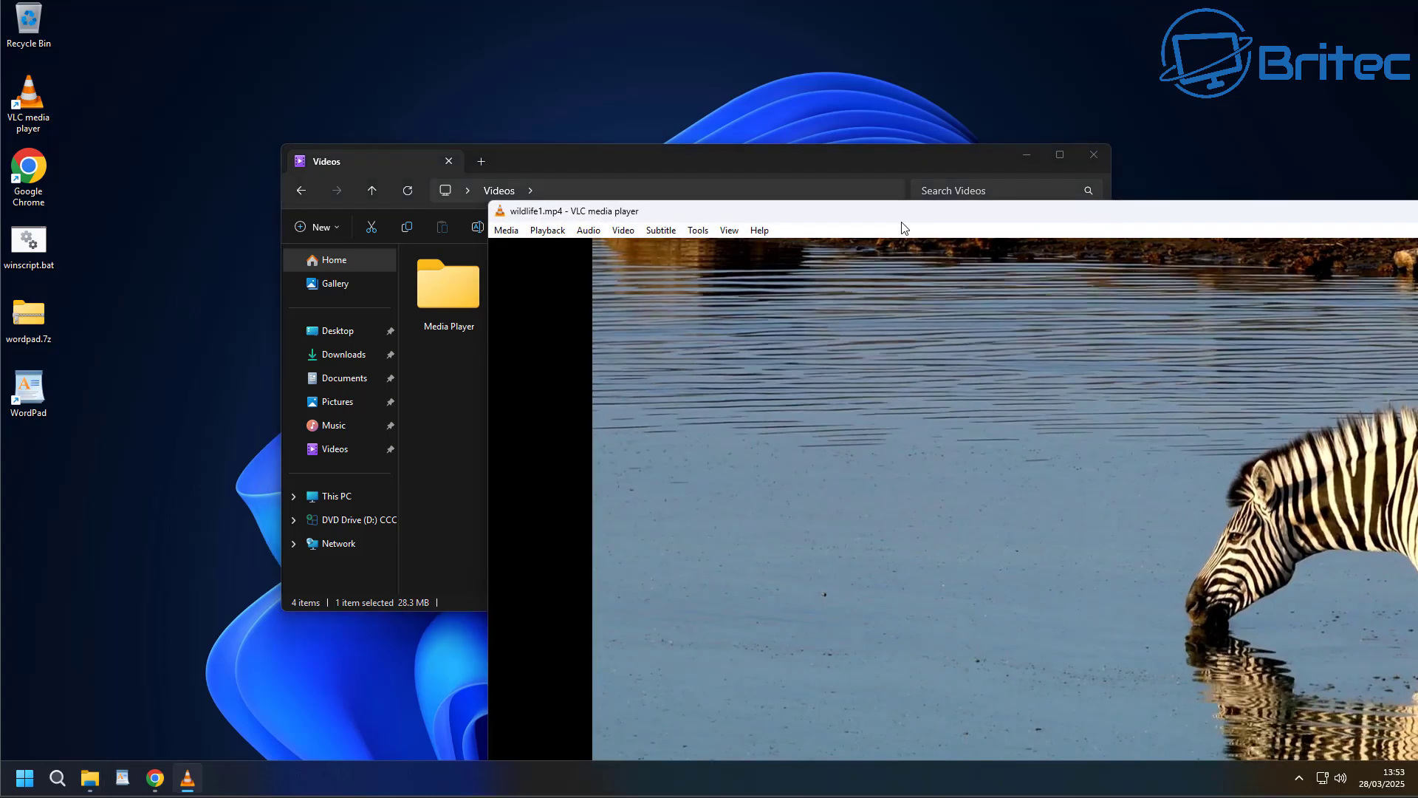
# Move and shrink the wildlife1.mp4 player window, and shift the Videos folder window so its files are reachable
pyautogui.moveTo(914, 224); pyautogui.dragTo(488, 48)
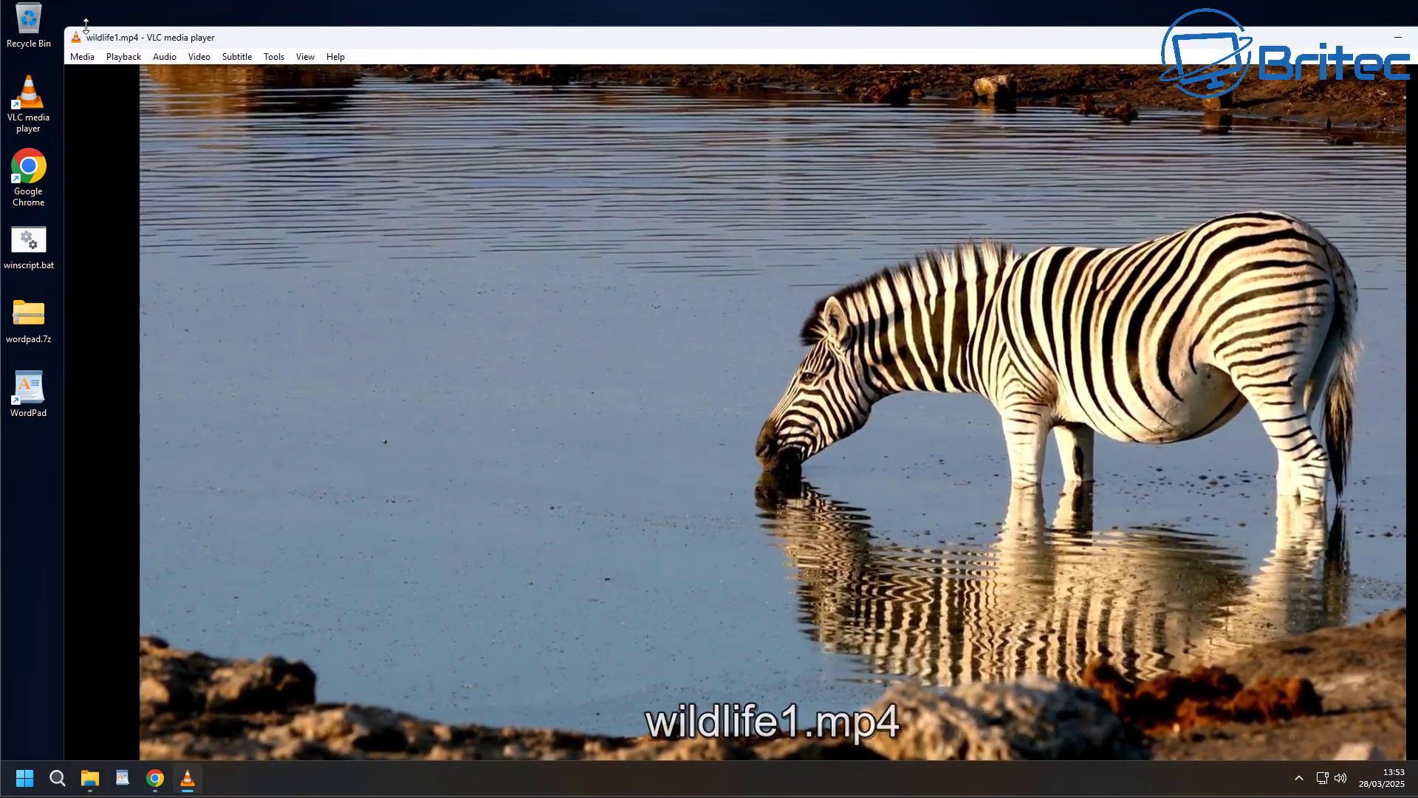
pyautogui.moveTo(140, 38); pyautogui.dragTo(611, 144)
pyautogui.moveTo(508, 158); pyautogui.dragTo(301, 178)
# Open wildlife2.mp4 from the Videos folder with VLC media player
pyautogui.rightClick(410, 315)
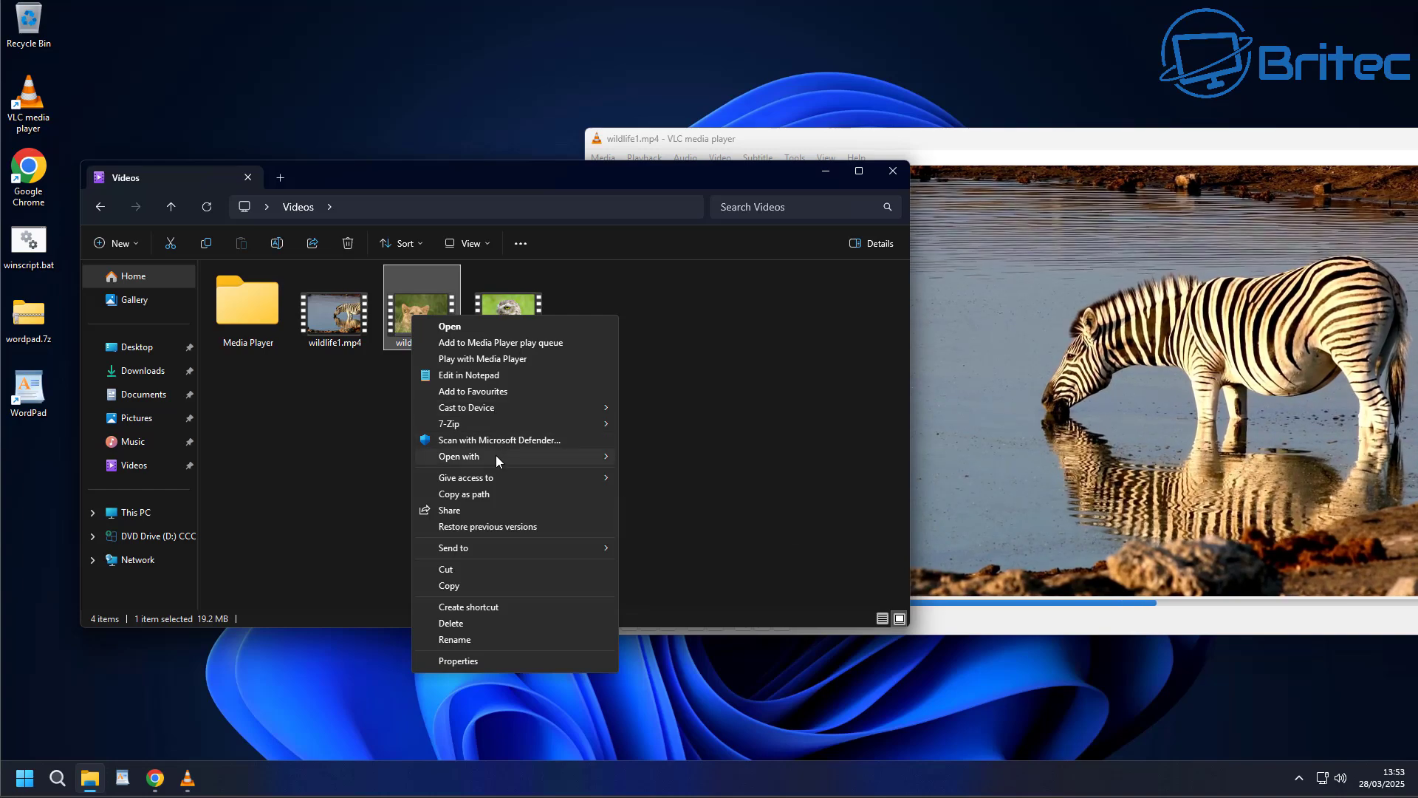
pyautogui.moveTo(495, 455)
pyautogui.click(658, 489)
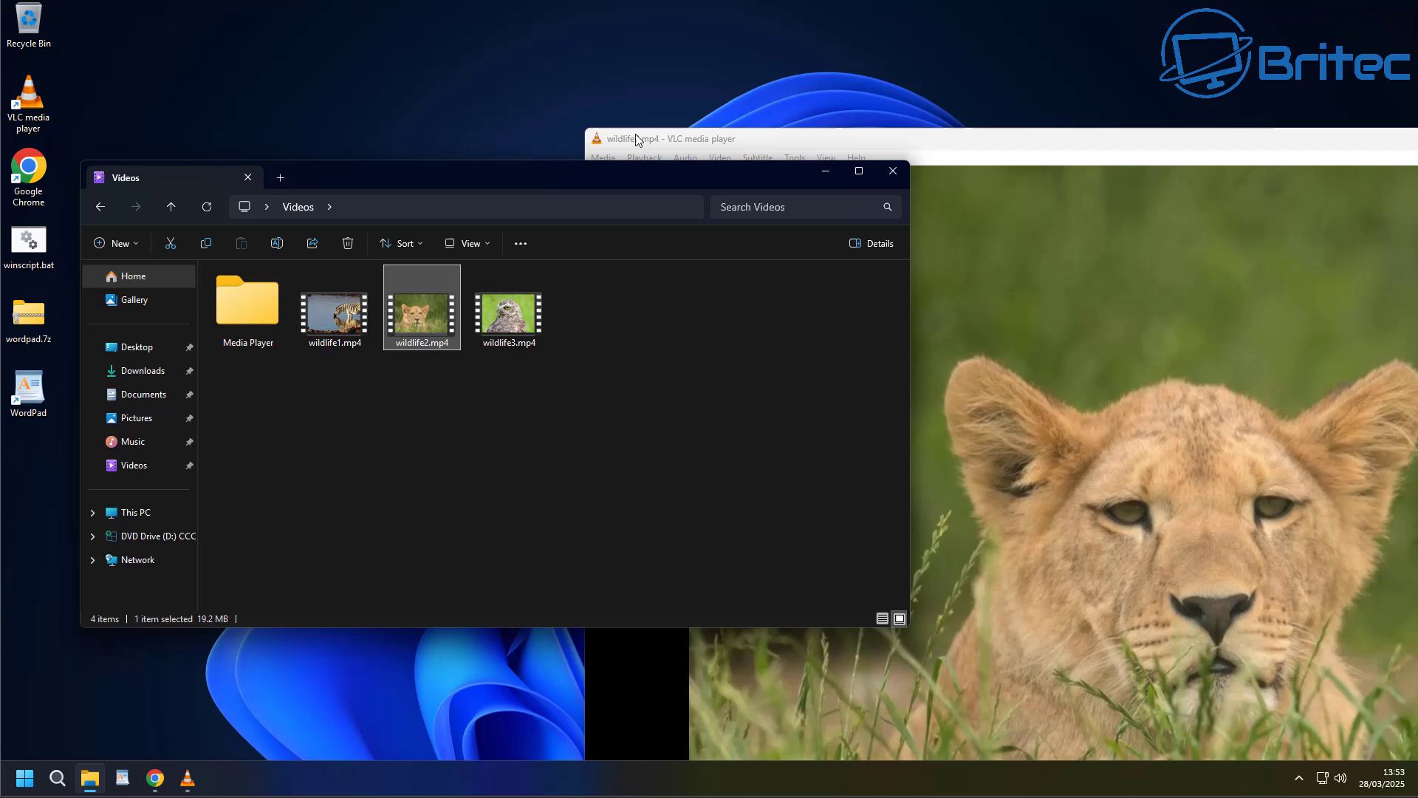
# Shrink and reposition the VLC window playing wildlife2.mp4, and close the player
pyautogui.click(589, 130)
pyautogui.moveTo(589, 130); pyautogui.dragTo(848, 243)
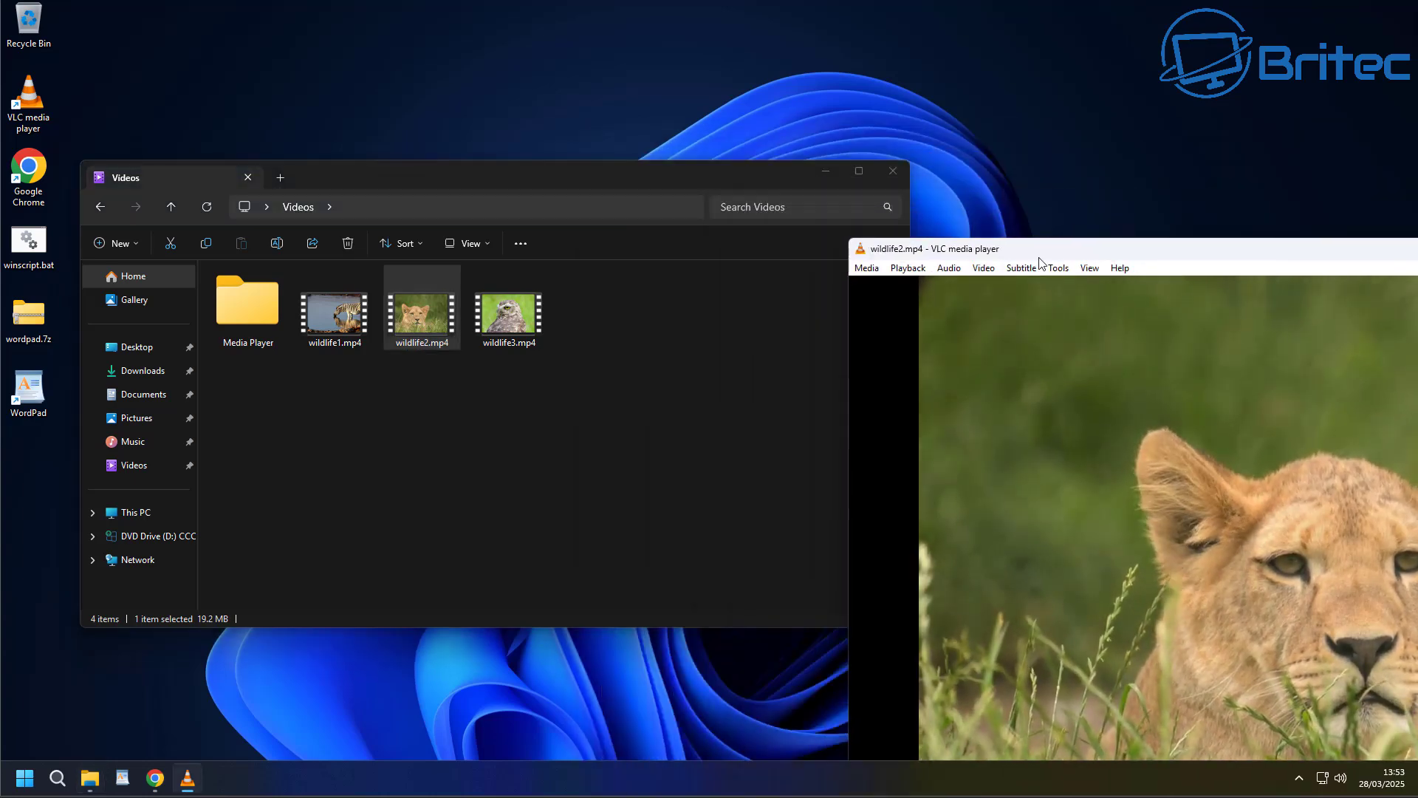
pyautogui.moveTo(1044, 267); pyautogui.dragTo(689, 88)
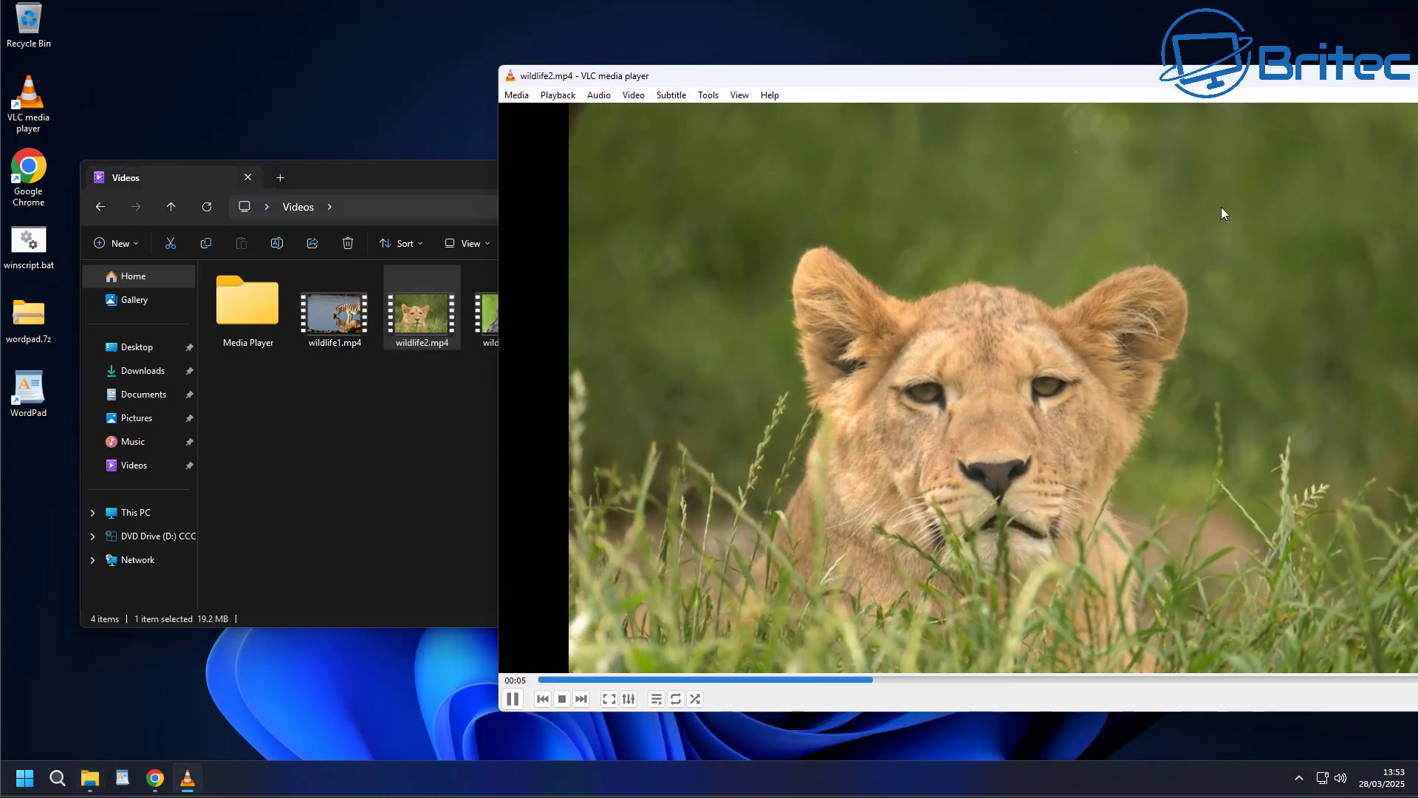
pyautogui.moveTo(1356, 81); pyautogui.dragTo(1112, 84)
pyautogui.hotkey('alt', 'F4')
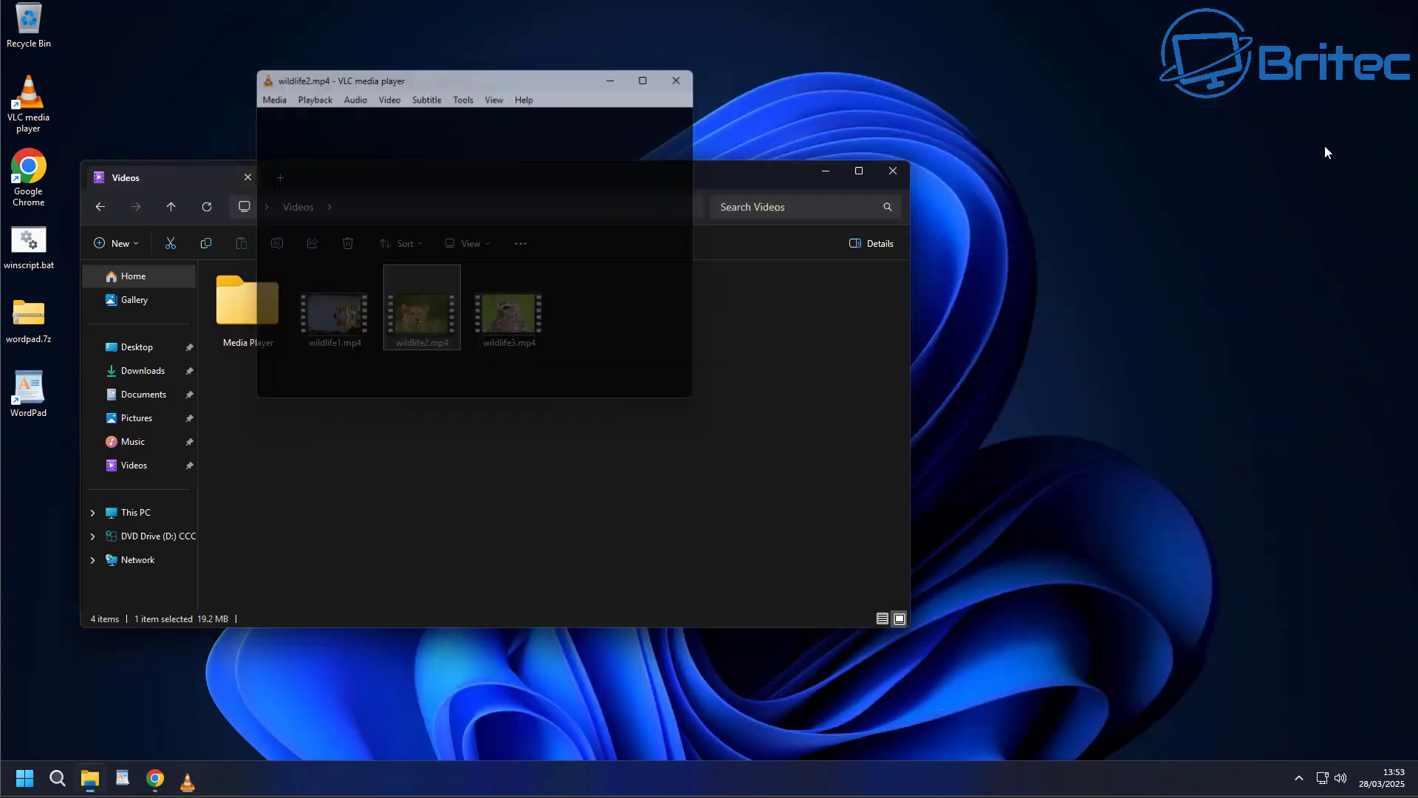
# Close the Videos folder window, launch VLC media player from the desktop, and enlarge its window
pyautogui.moveTo(719, 177); pyautogui.dragTo(910, 146)
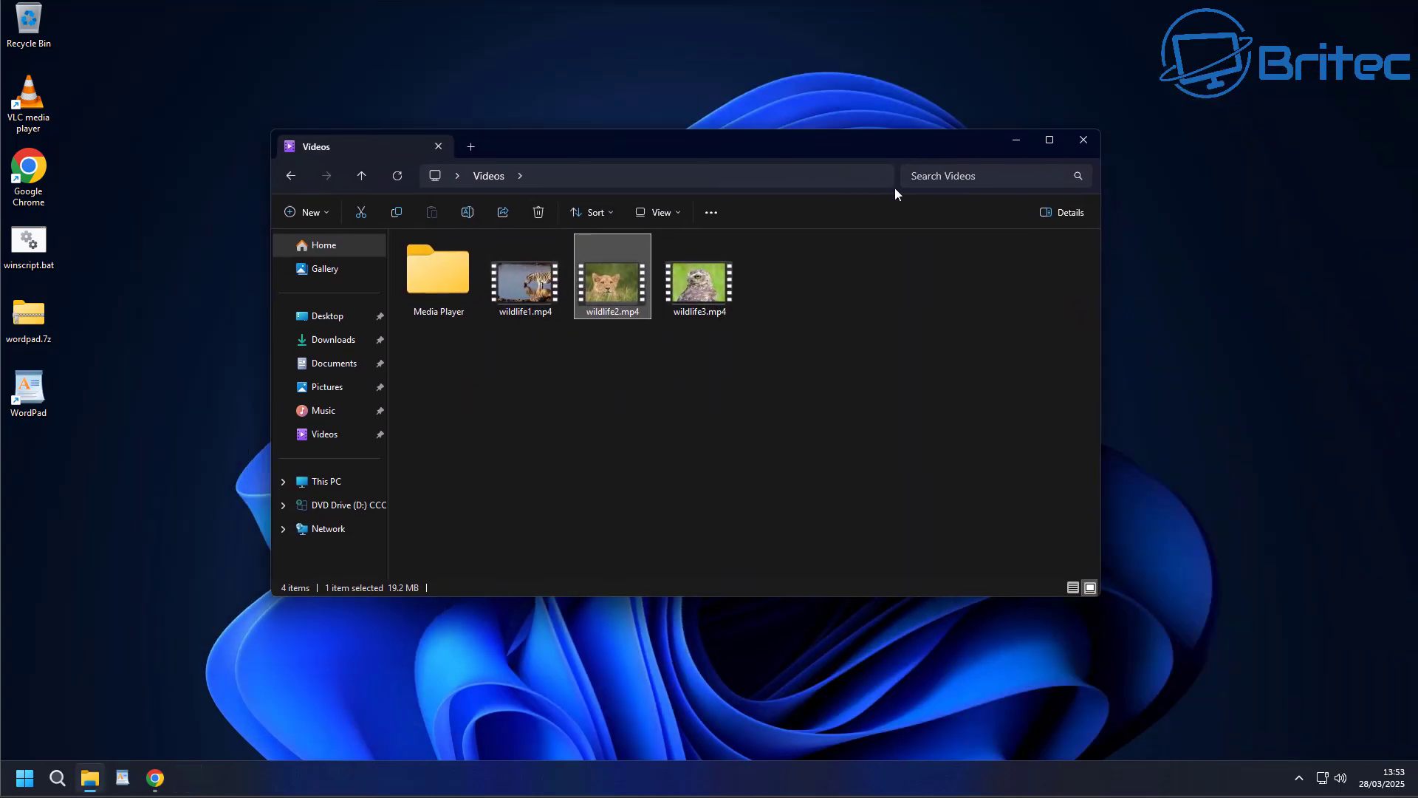
pyautogui.click(1088, 148)
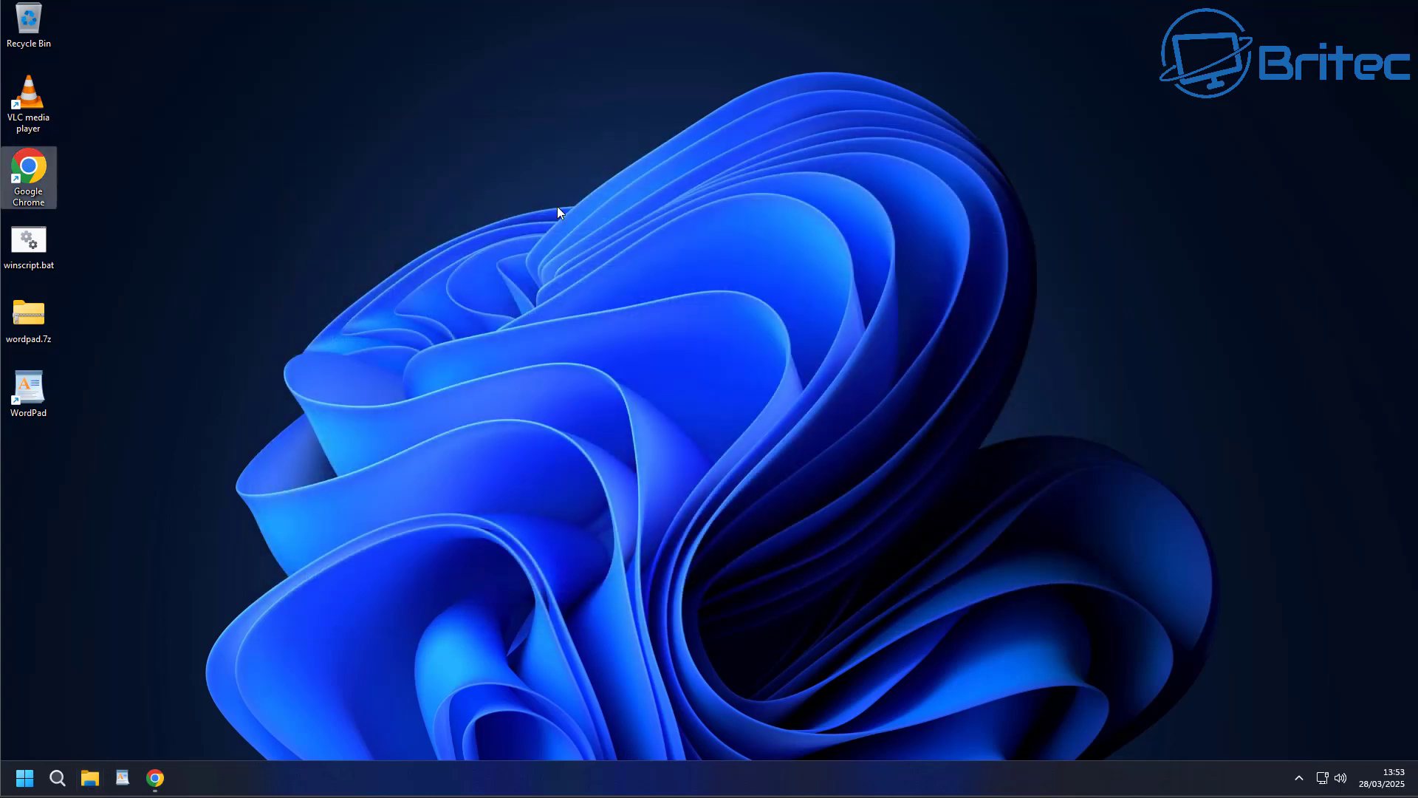
pyautogui.doubleClick(22, 89)
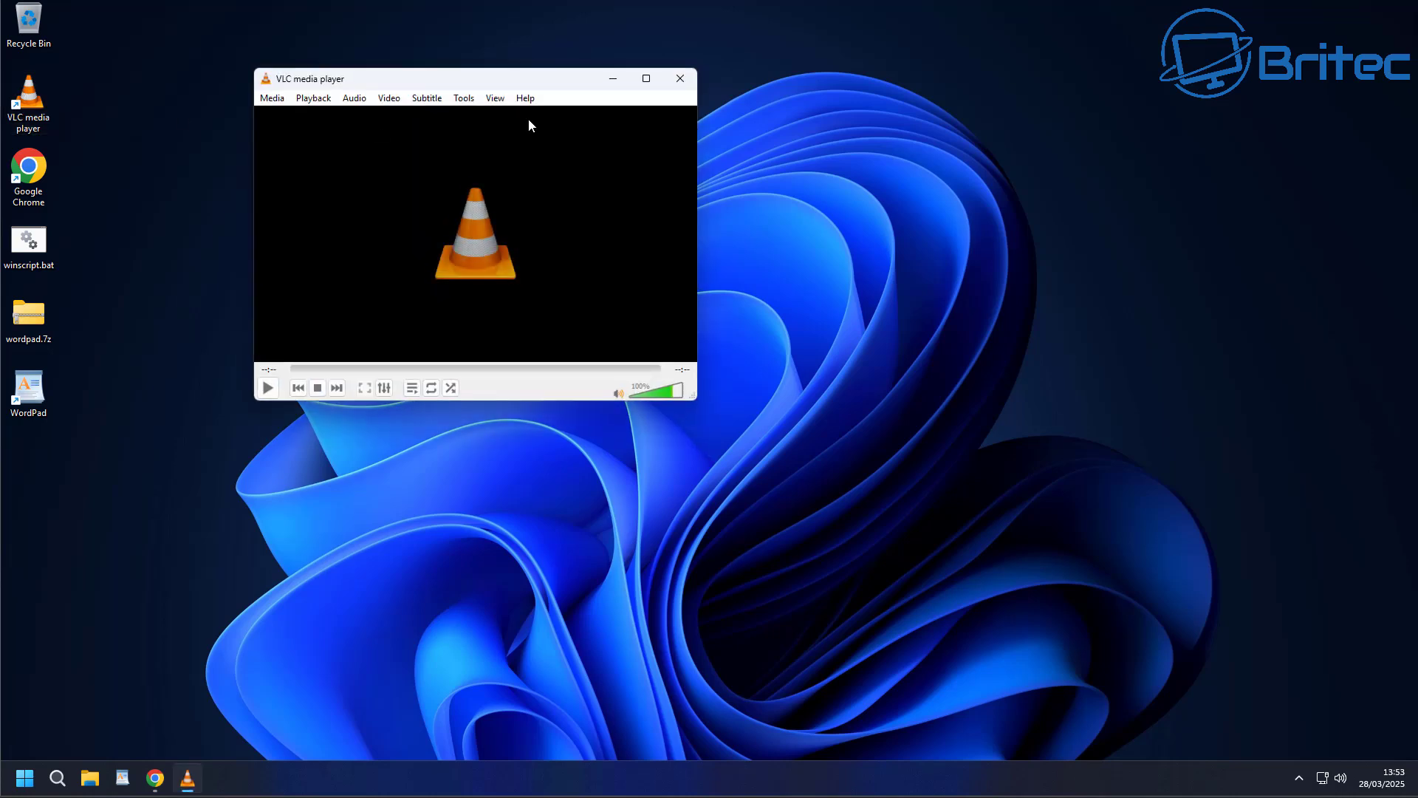
pyautogui.moveTo(692, 403); pyautogui.dragTo(1083, 603)
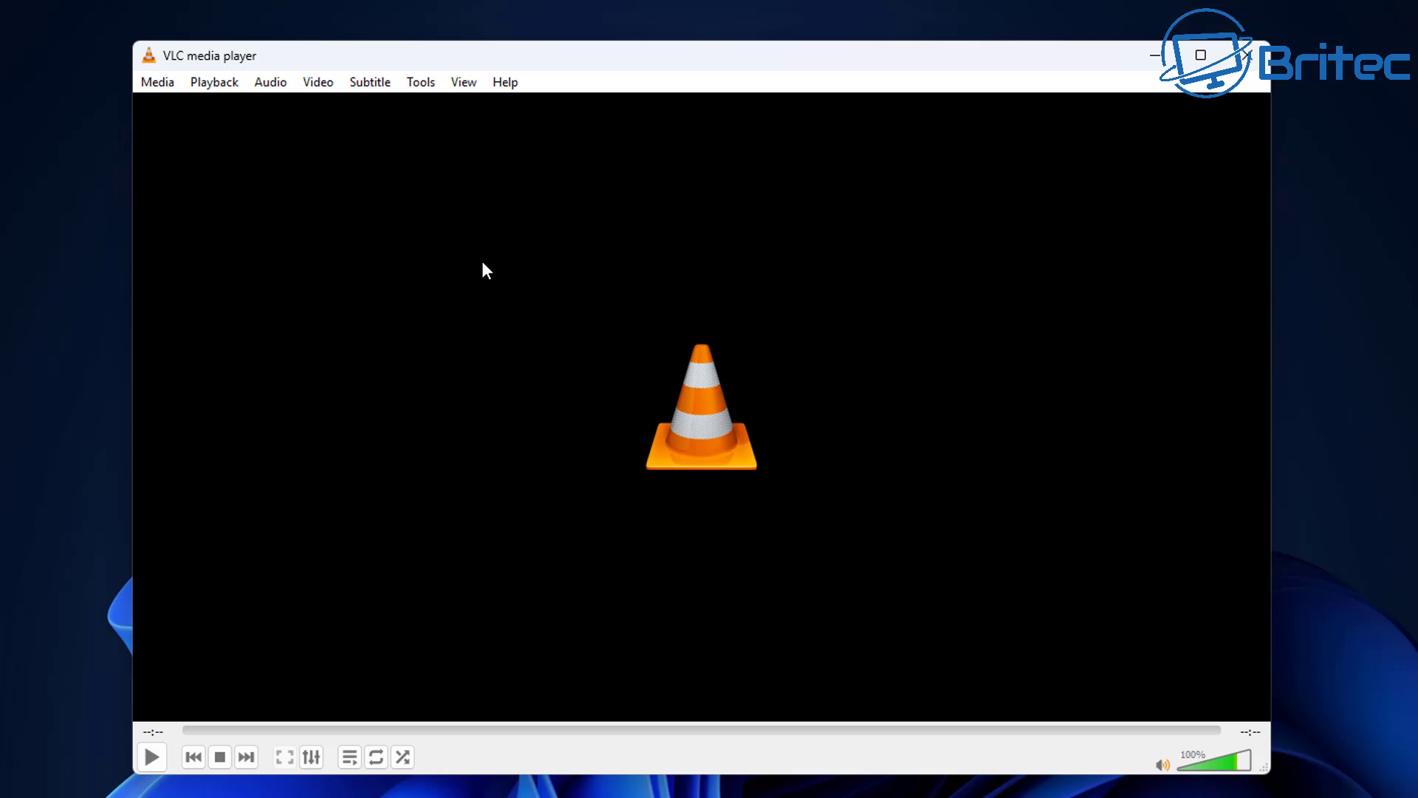
# Turn off "Use only one instance when started from file manager" in VLC's interface preferences and save the settings
pyautogui.click(417, 84)
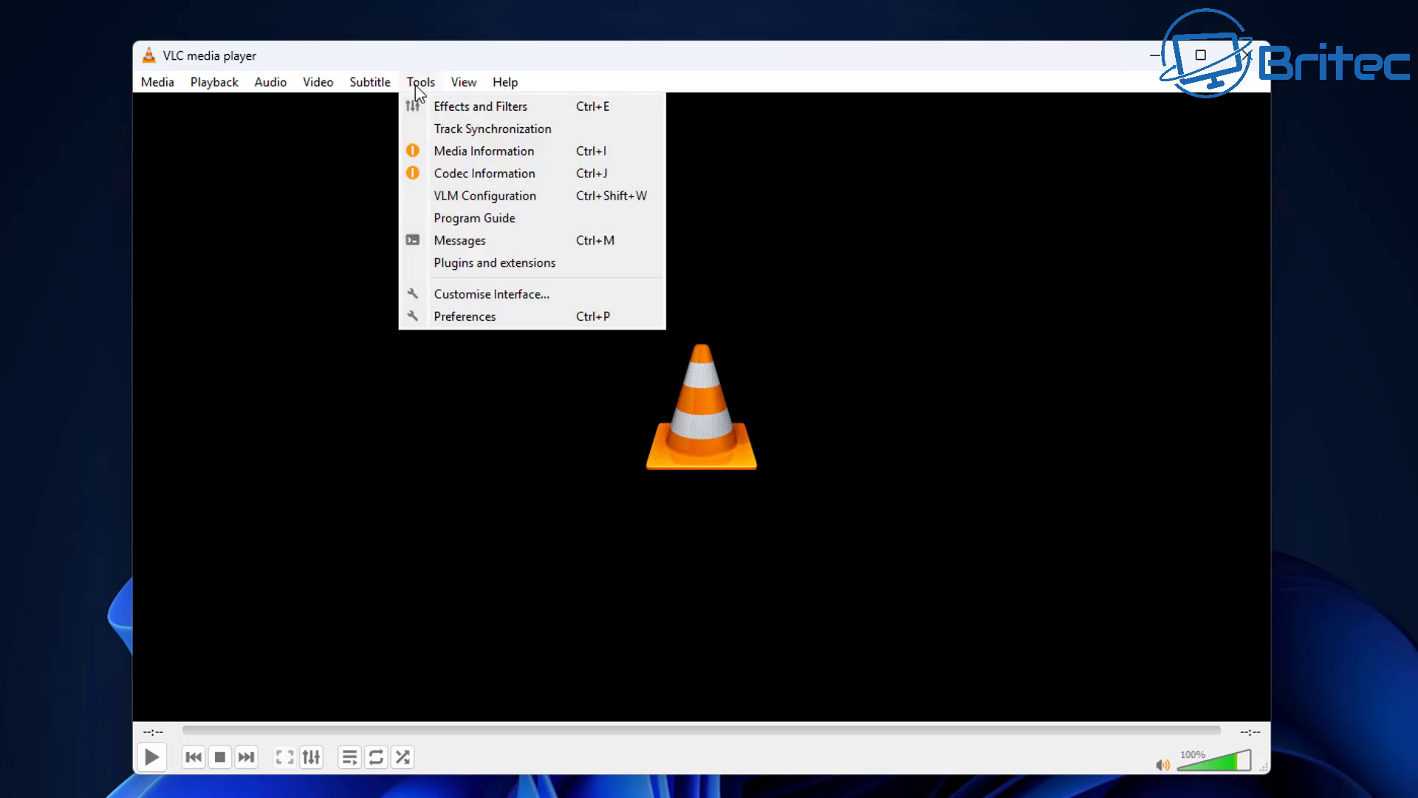
pyautogui.click(460, 318)
pyautogui.moveTo(652, 98); pyautogui.dragTo(646, 49)
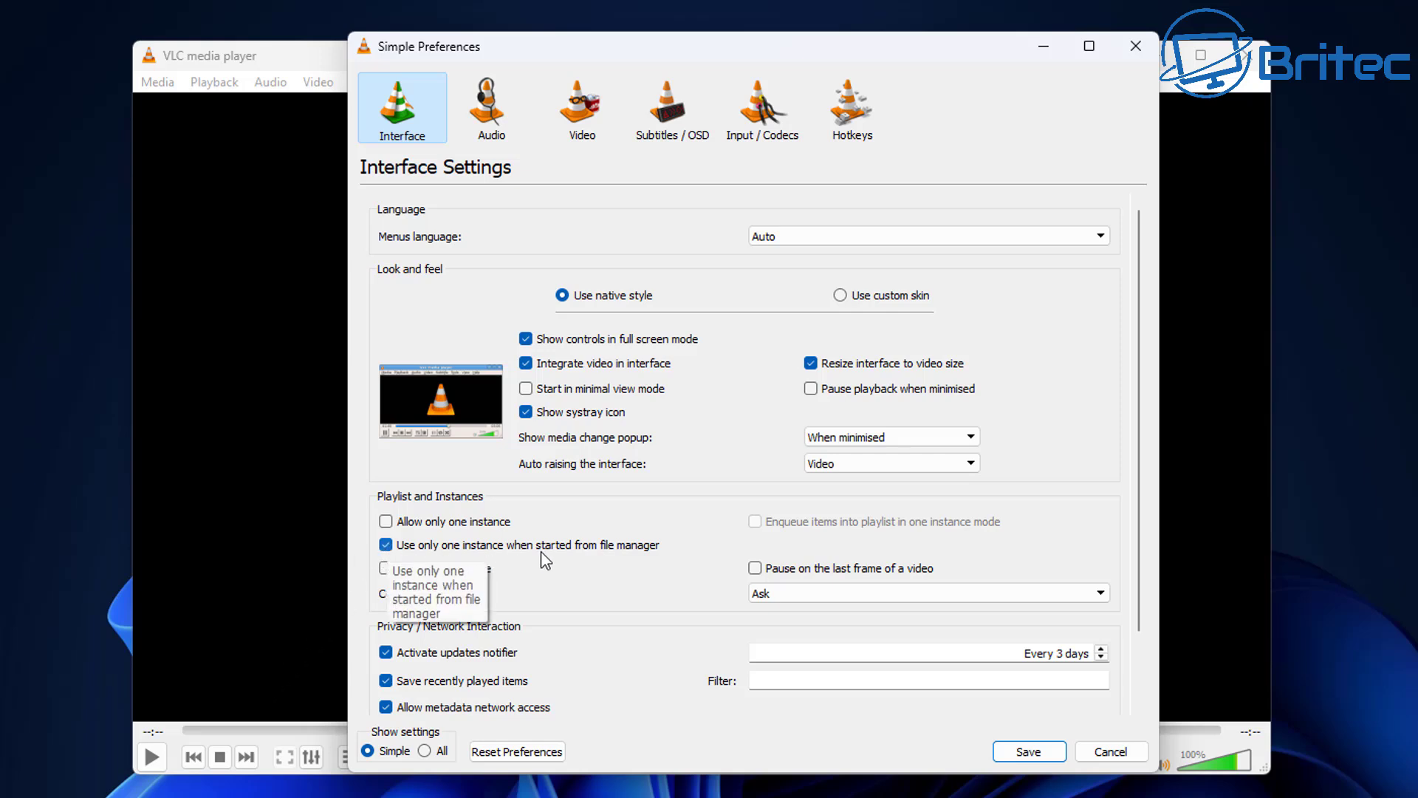
pyautogui.click(387, 545)
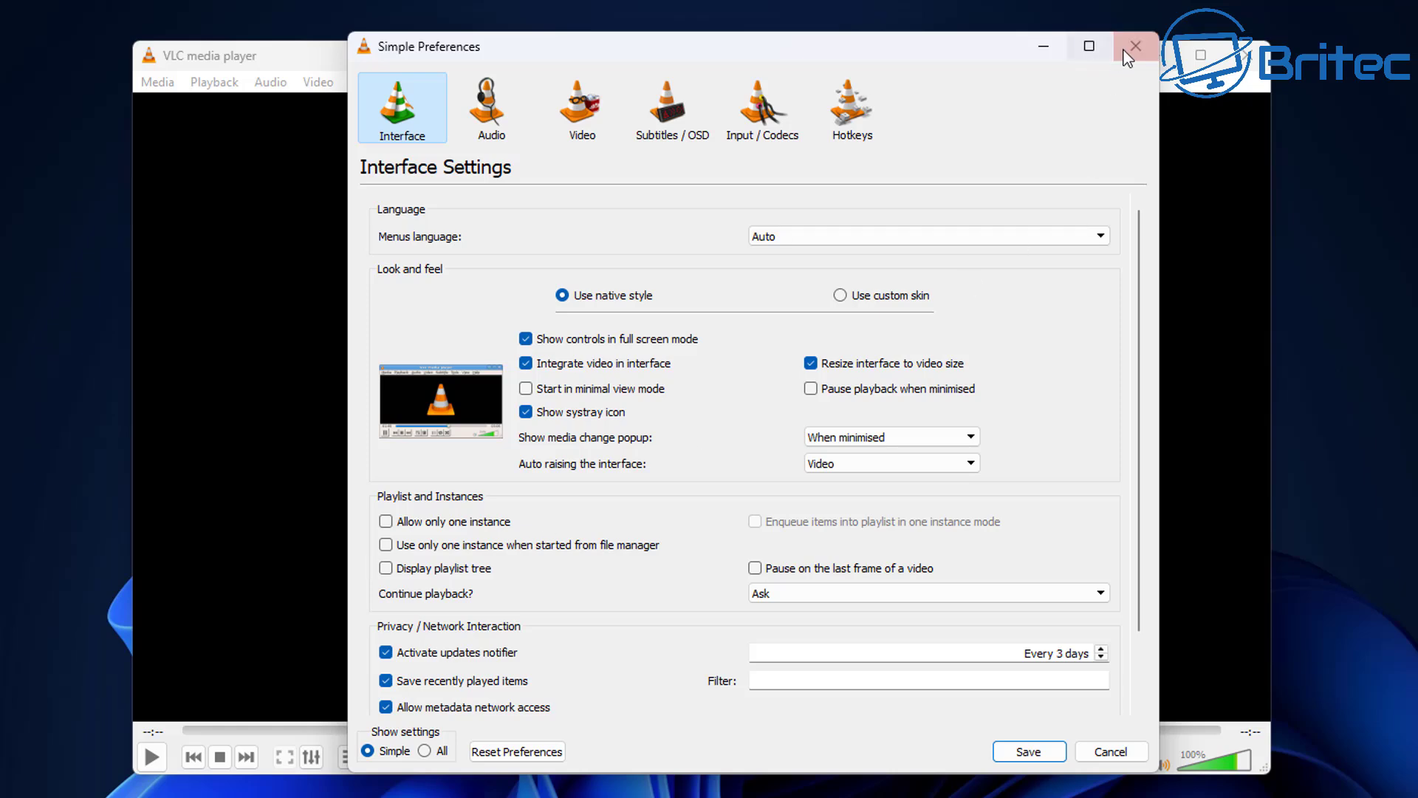
pyautogui.click(1029, 752)
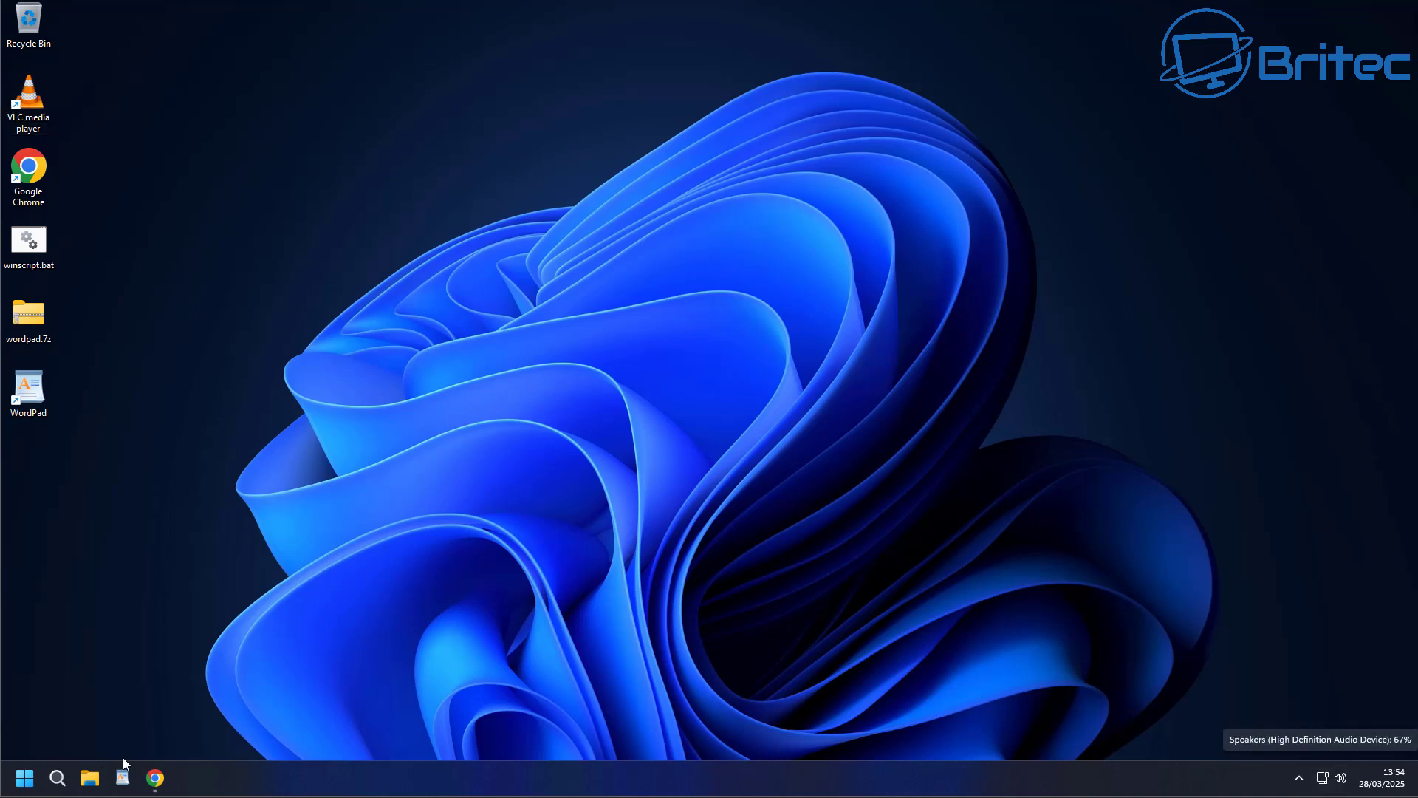
# Open wildlife1.mp4 from the Videos folder, choosing VLC media player to always open .mp4 files
pyautogui.click(89, 778)
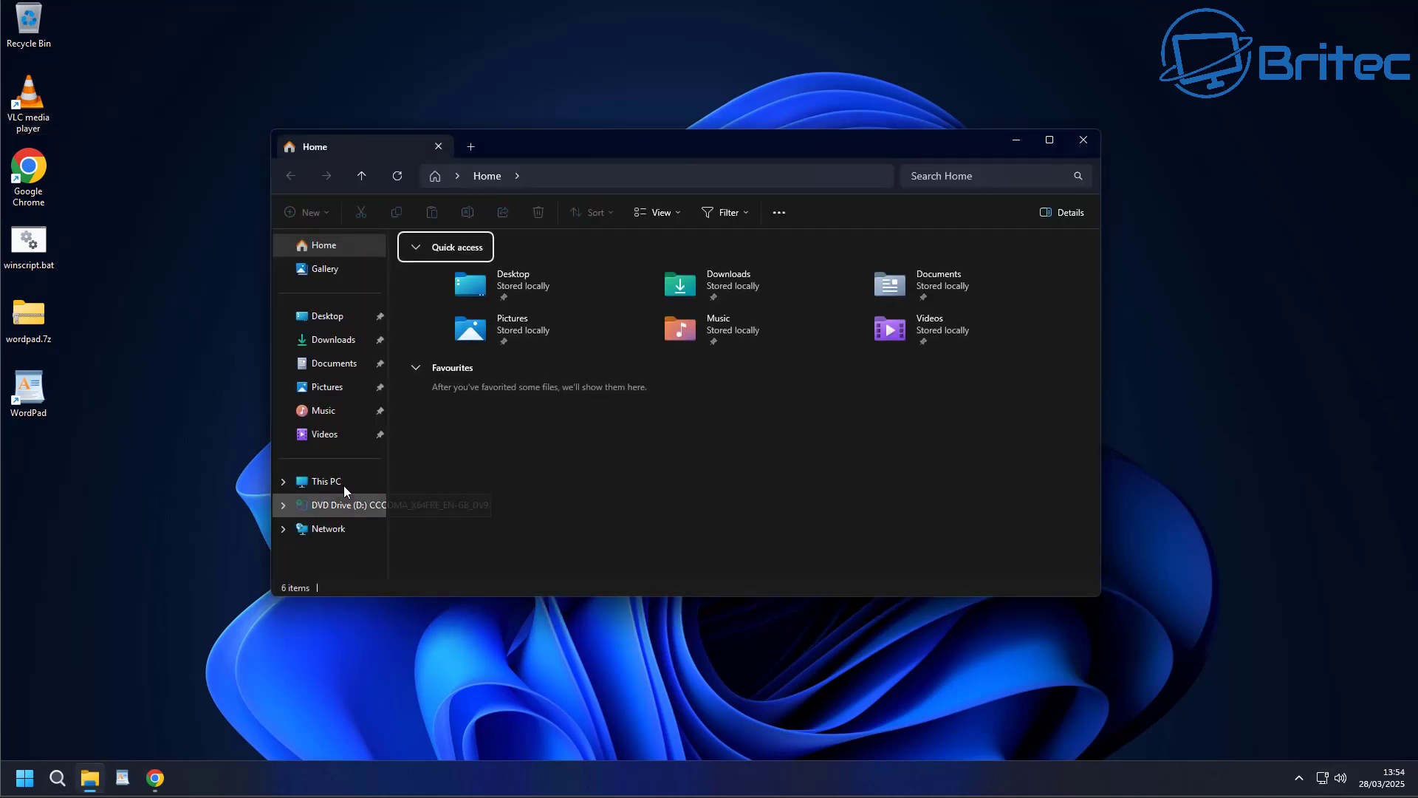
pyautogui.doubleClick(922, 342)
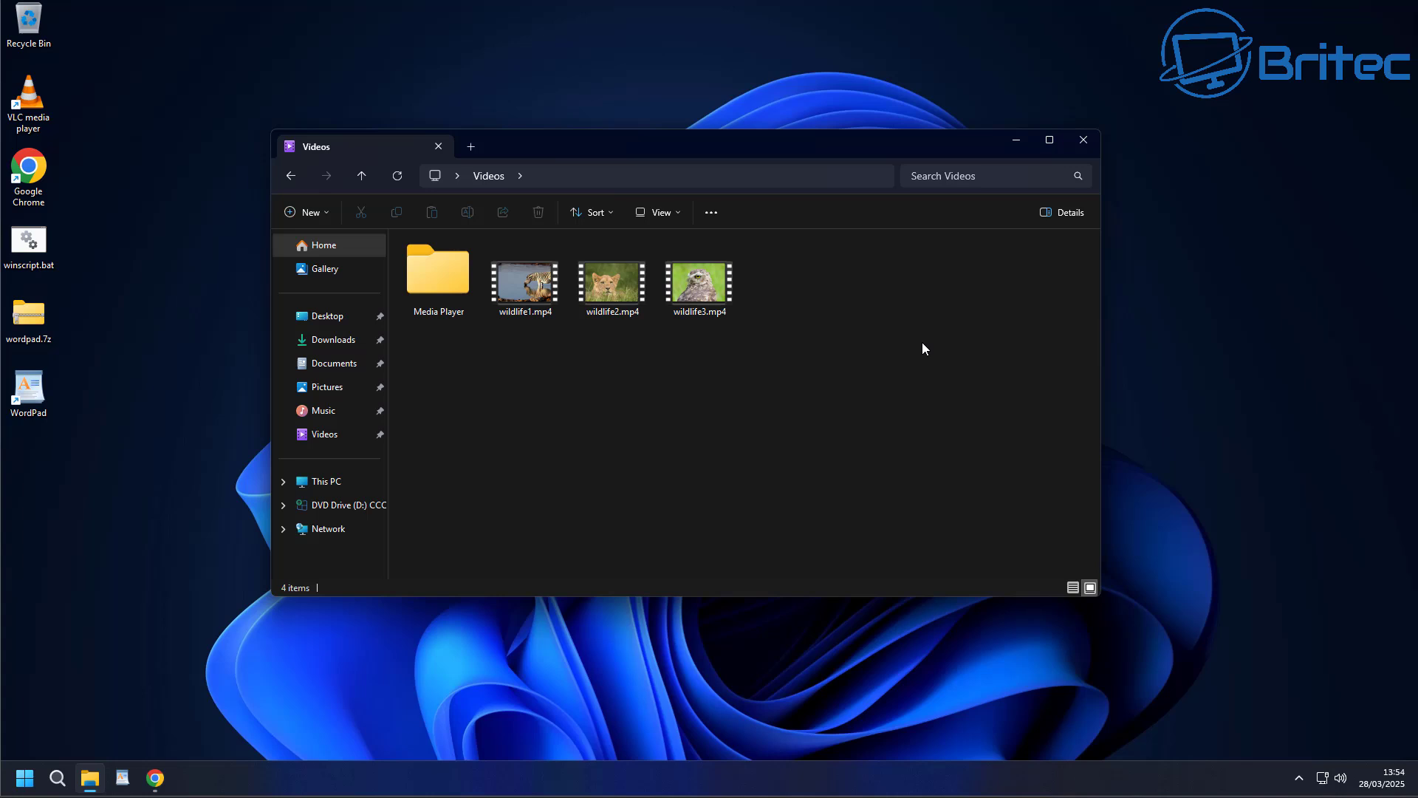
pyautogui.click(531, 290)
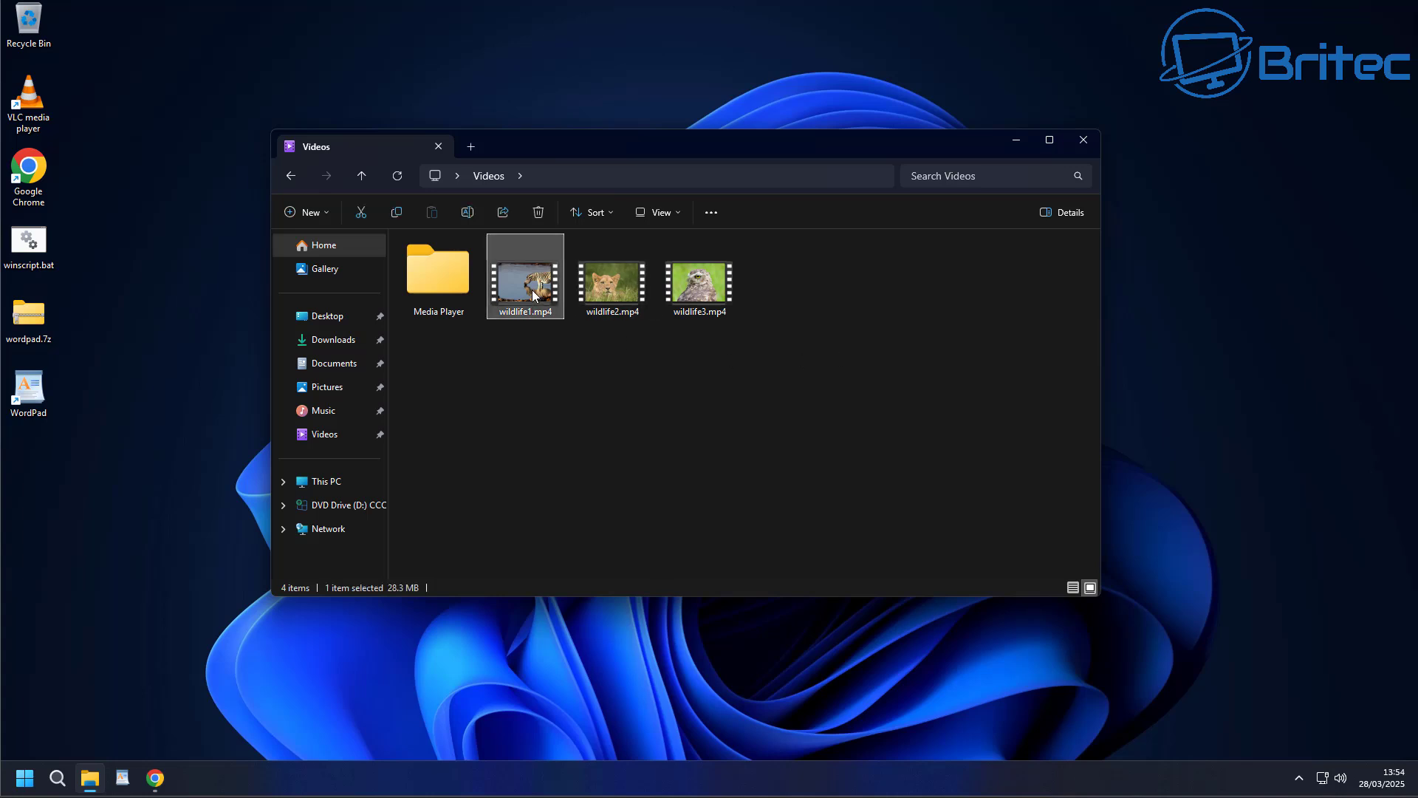
pyautogui.doubleClick(532, 290)
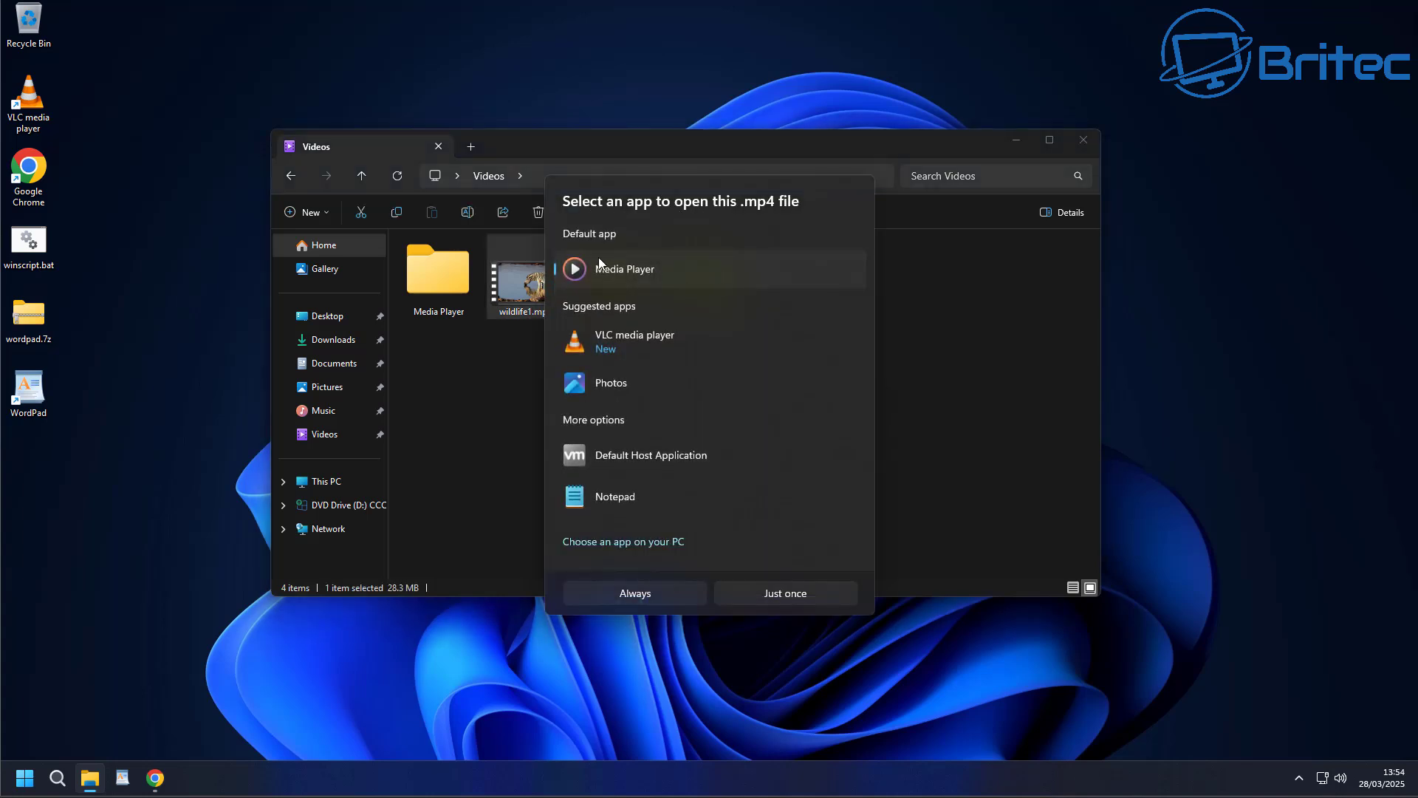
pyautogui.click(625, 352)
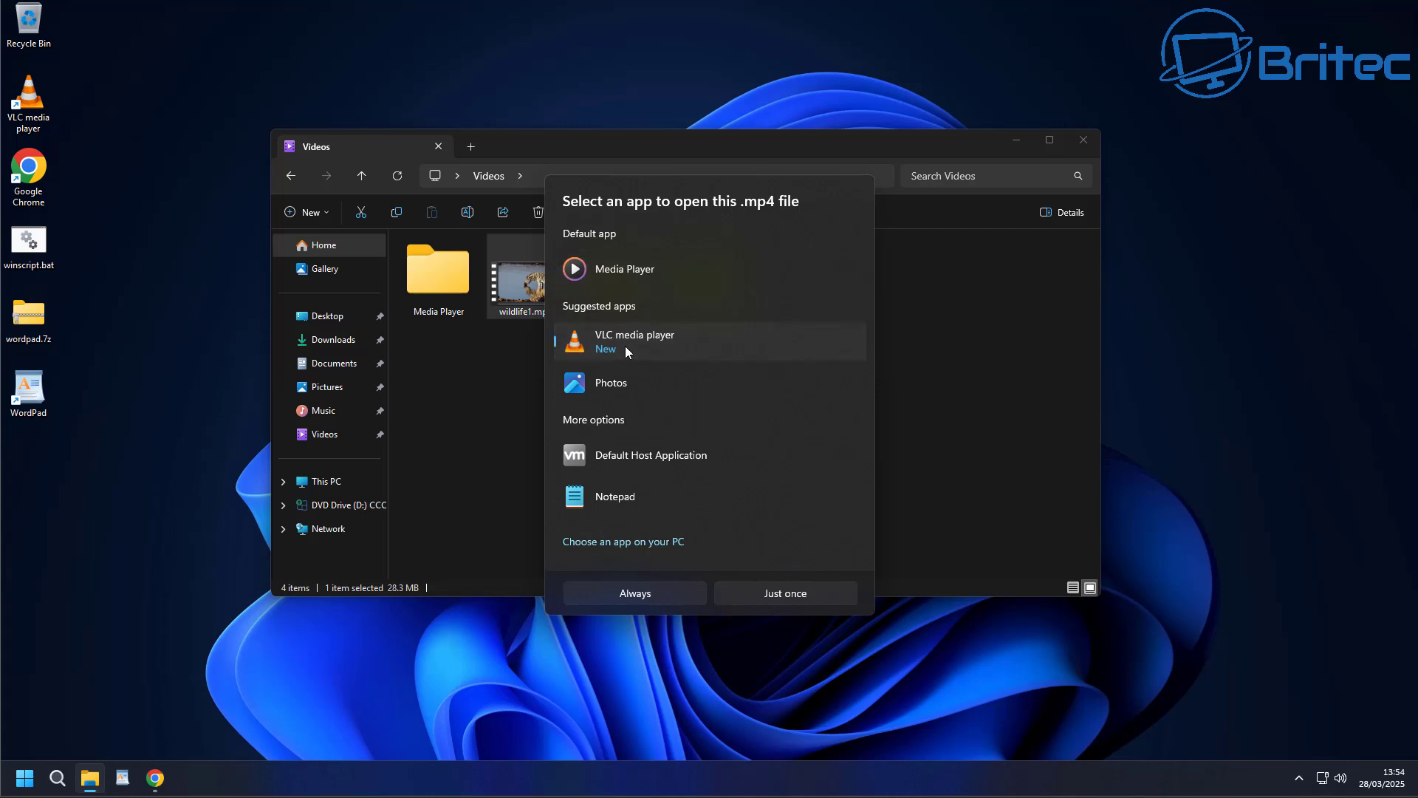
pyautogui.click(635, 593)
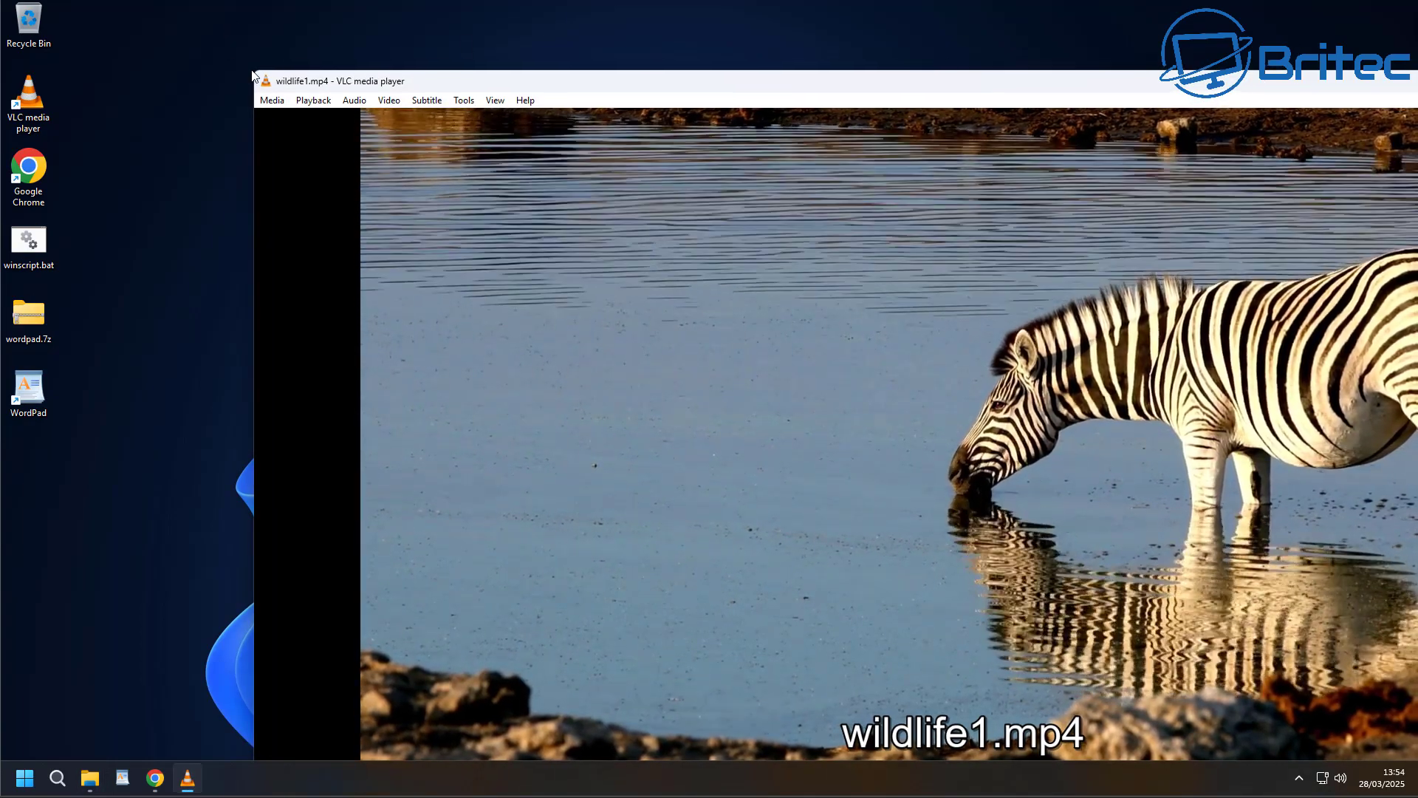
# Shrink the wildlife1.mp4 player and move it aside, and open wildlife3.mp4 from the Videos folder in a second, reduced player window
pyautogui.moveTo(247, 69); pyautogui.dragTo(720, 326)
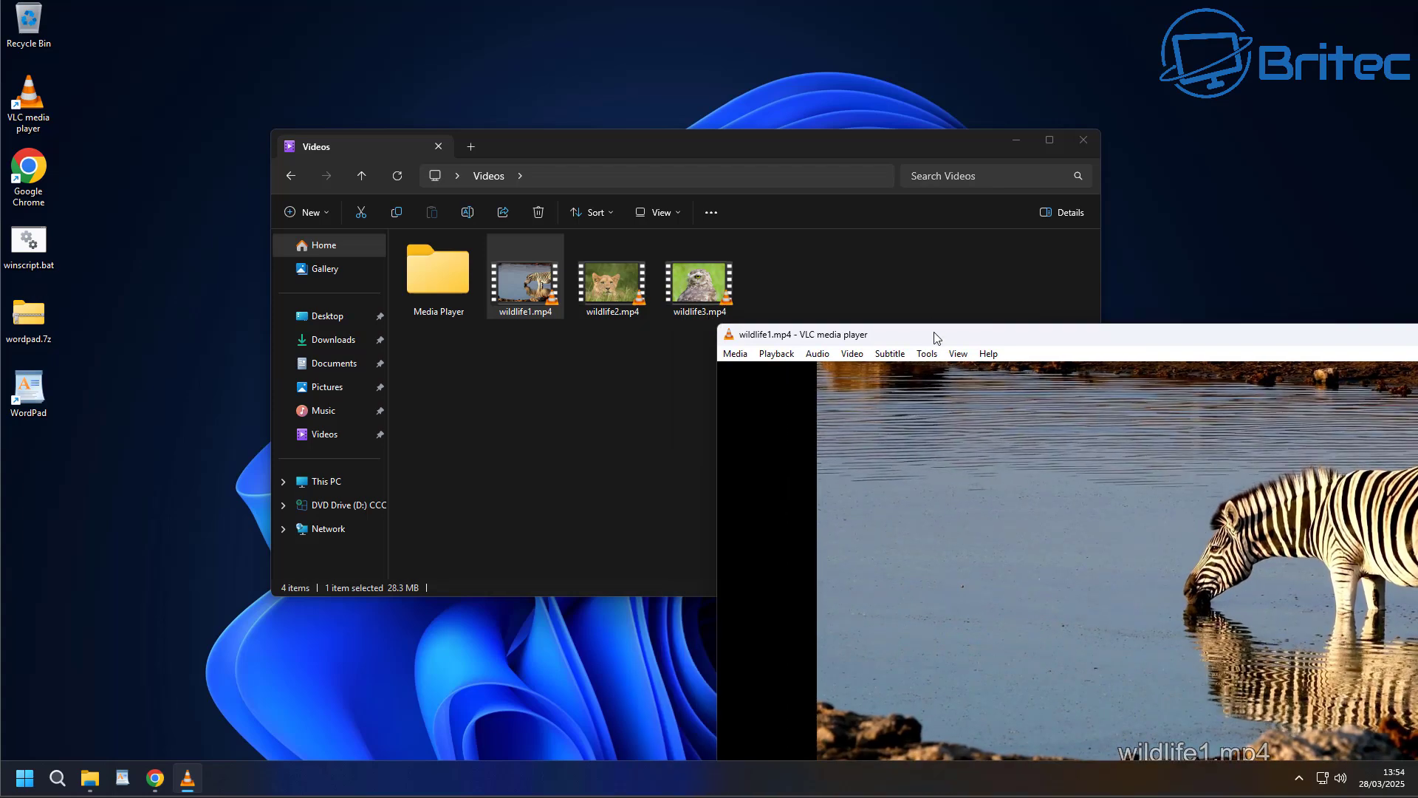
pyautogui.moveTo(934, 329); pyautogui.dragTo(961, 181)
pyautogui.doubleClick(699, 284)
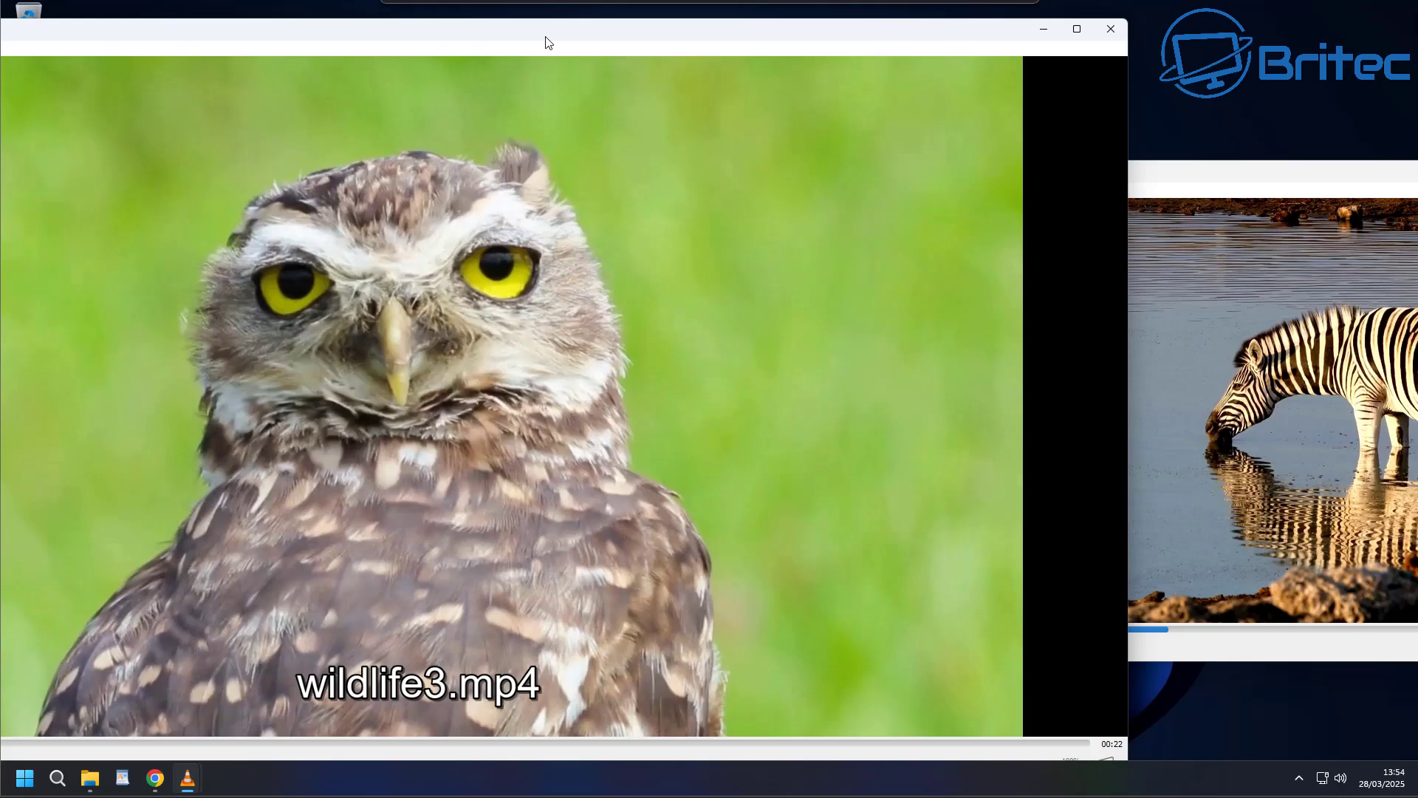
pyautogui.moveTo(1129, 21); pyautogui.dragTo(721, 260)
# Minimize the Videos folder window and resize and position the wildlife3.mp4 player beside the wildlife1.mp4 player
pyautogui.click(1020, 139)
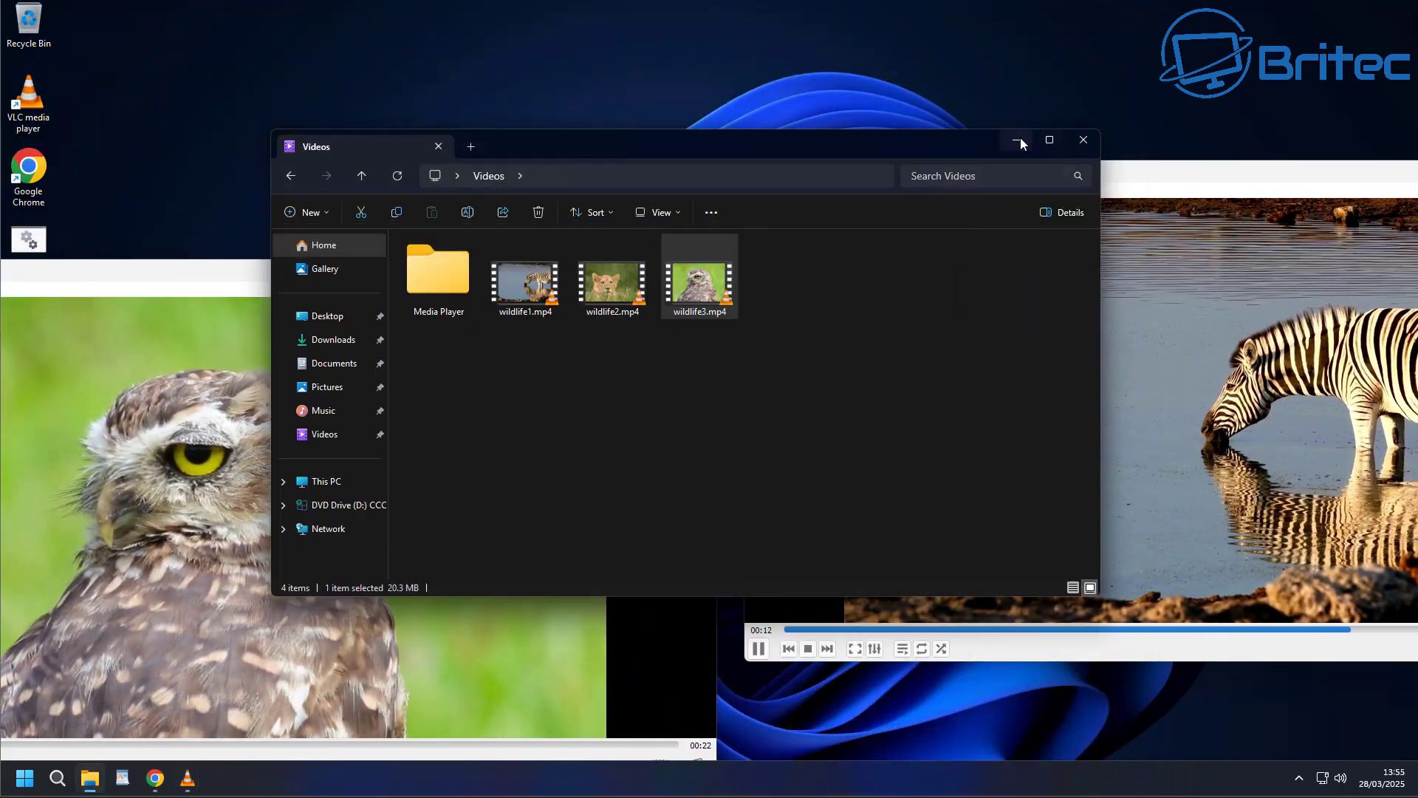
pyautogui.click(1018, 139)
pyautogui.moveTo(624, 283); pyautogui.dragTo(696, 181)
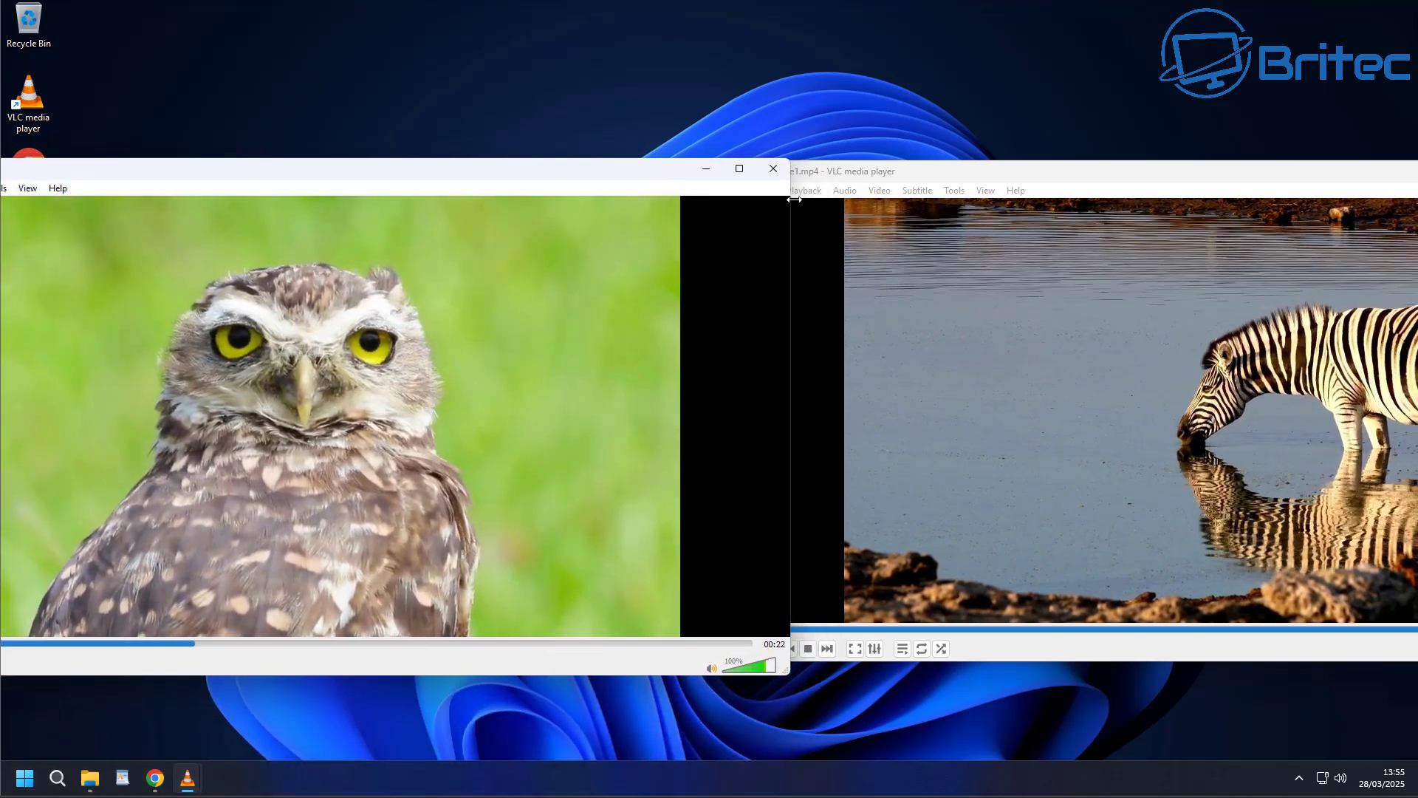
pyautogui.moveTo(790, 200); pyautogui.dragTo(668, 199)
pyautogui.moveTo(485, 174); pyautogui.dragTo(554, 177)
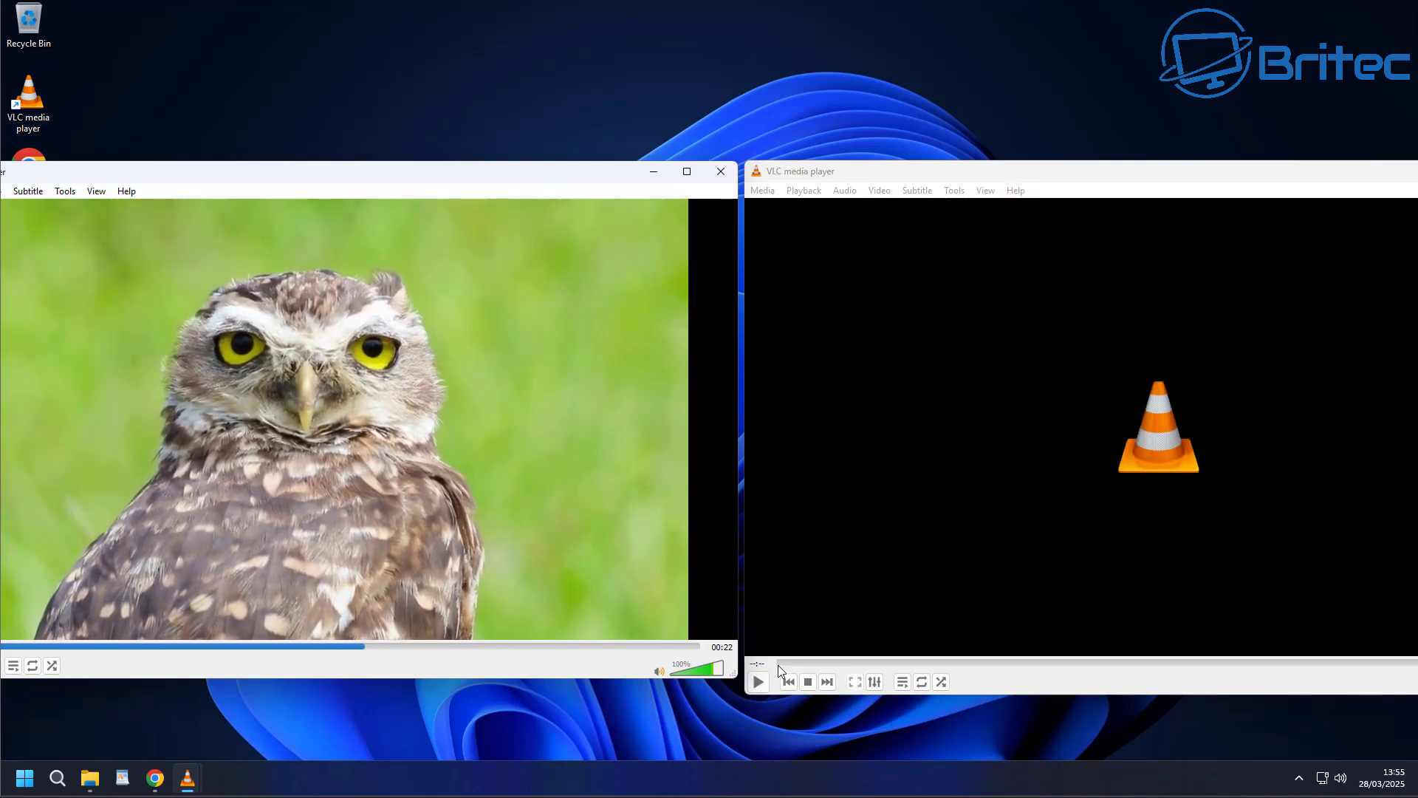
# Replay wildlife1.mp4, open wildlife2.mp4 from the Videos folder in a third player placed below the others, and minimize the folder window
pyautogui.click(758, 681)
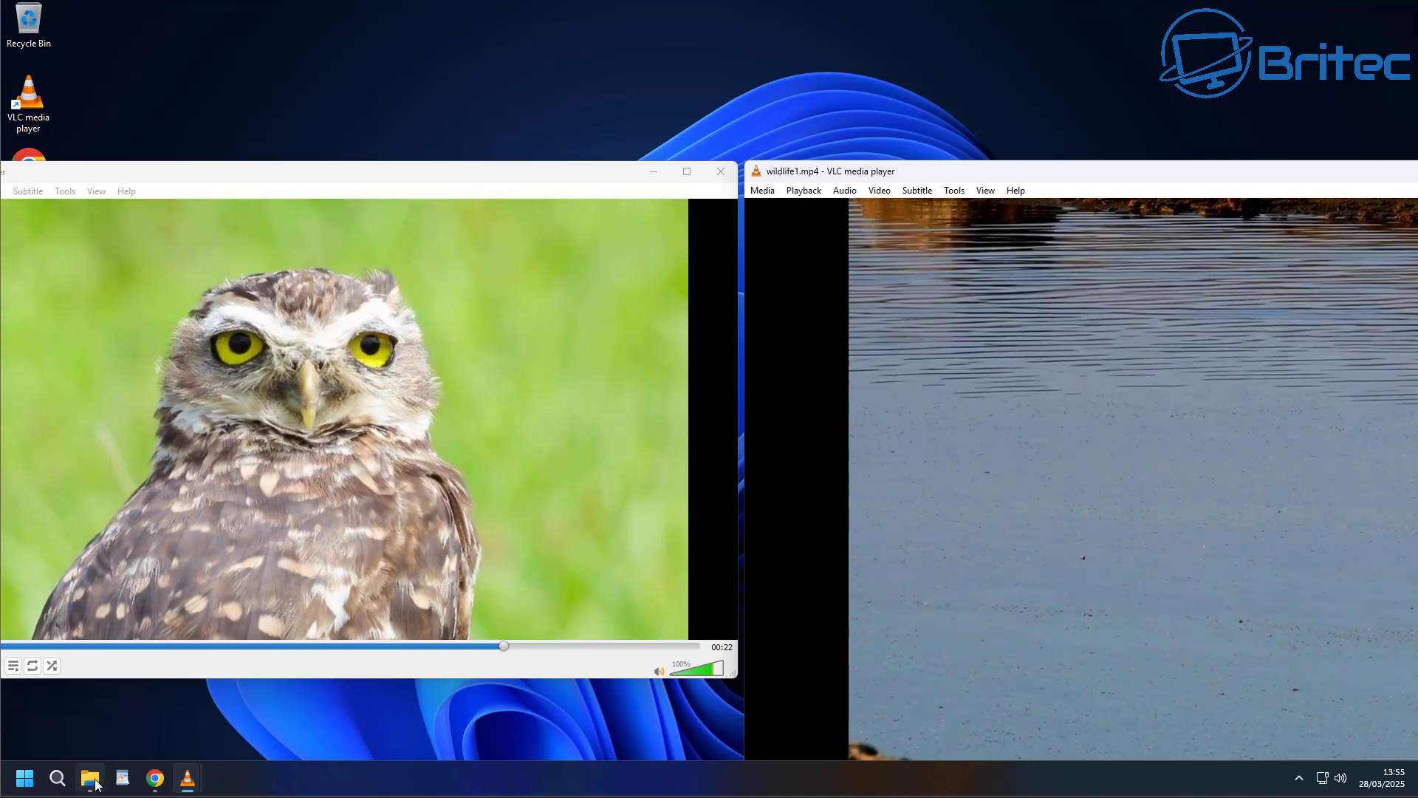
pyautogui.hotkey('alt', 'Tab')
pyautogui.doubleClick(610, 286)
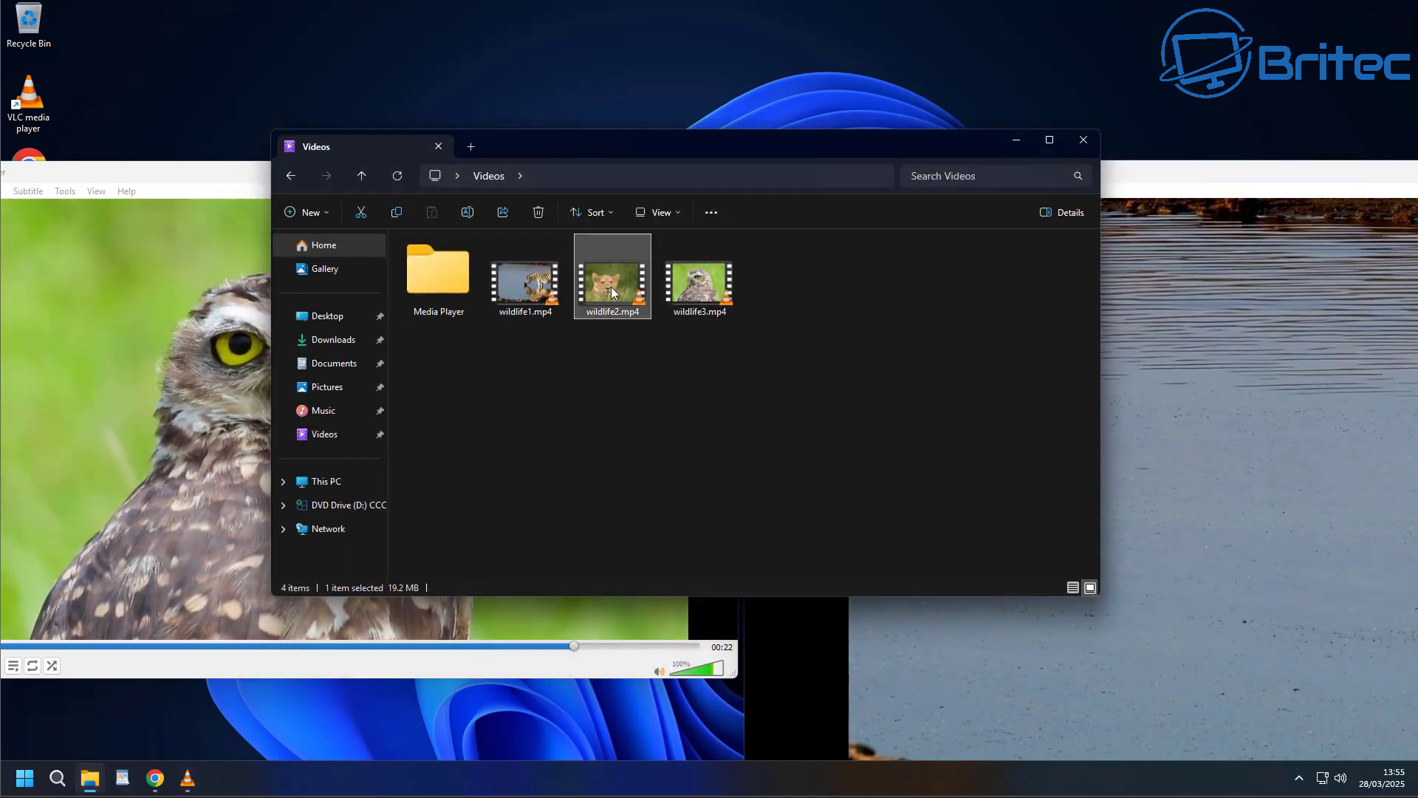
pyautogui.moveTo(710, 89); pyautogui.dragTo(553, 458)
pyautogui.click(1009, 146)
pyautogui.click(1012, 142)
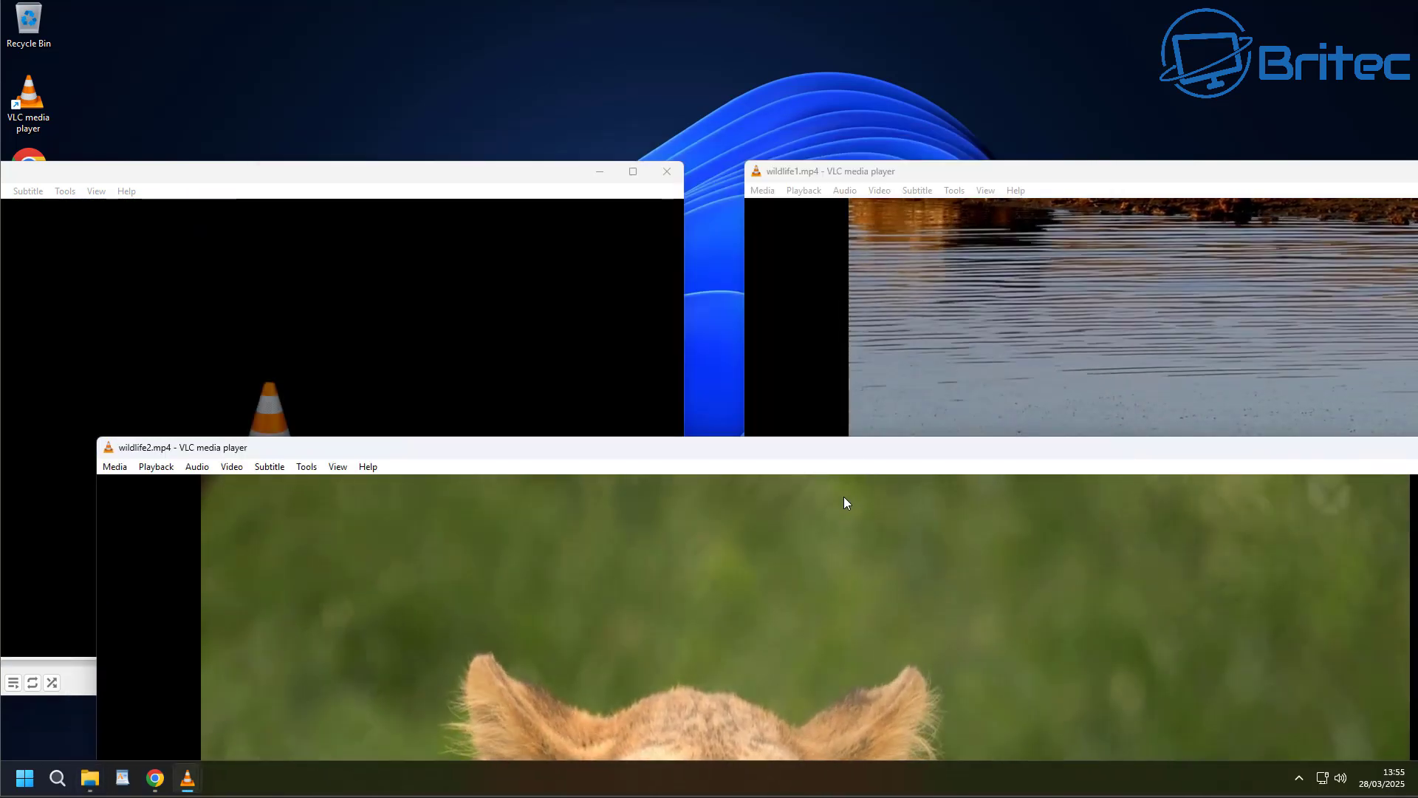
# Bring each of the three VLC player windows into reach and close them all
pyautogui.click(384, 370)
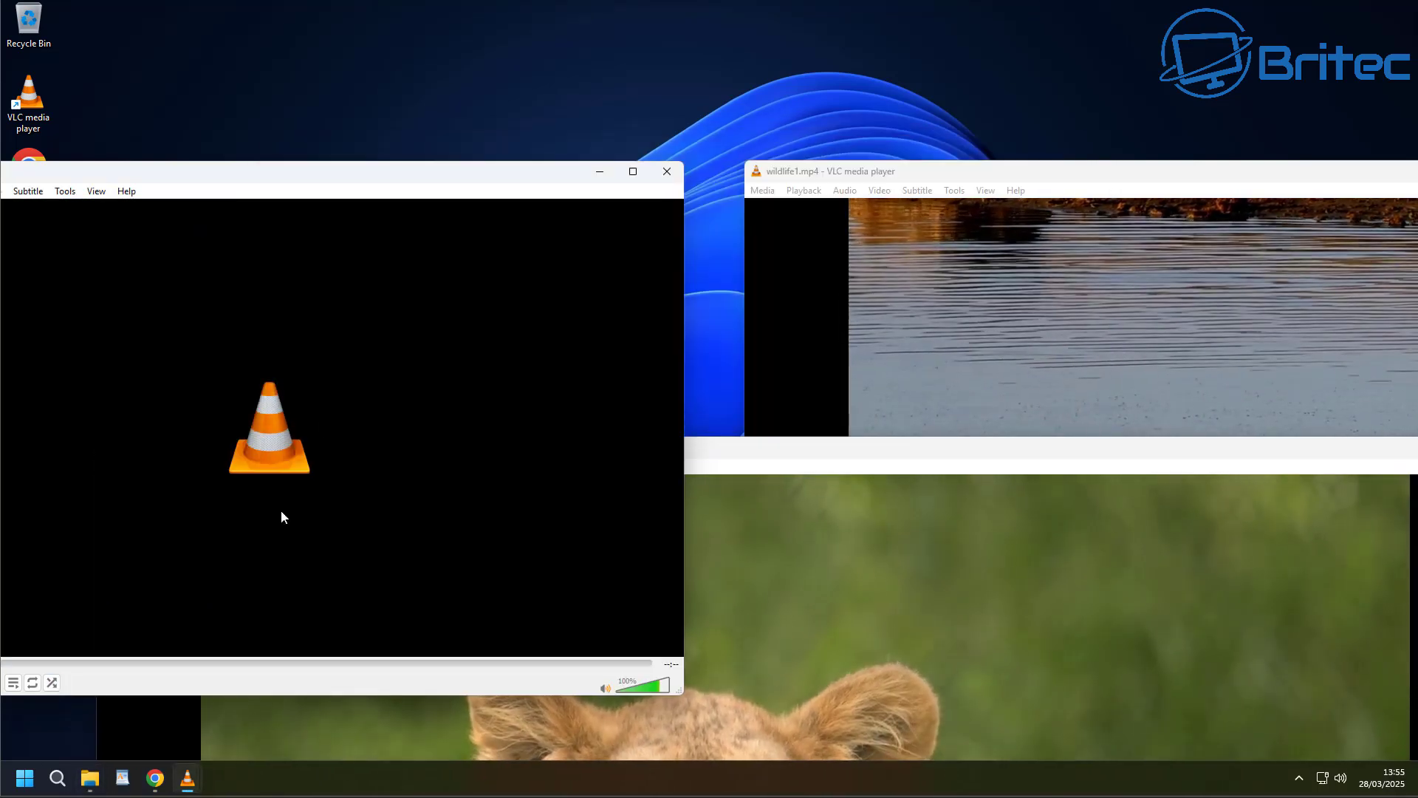
pyautogui.moveTo(348, 180); pyautogui.dragTo(465, 168)
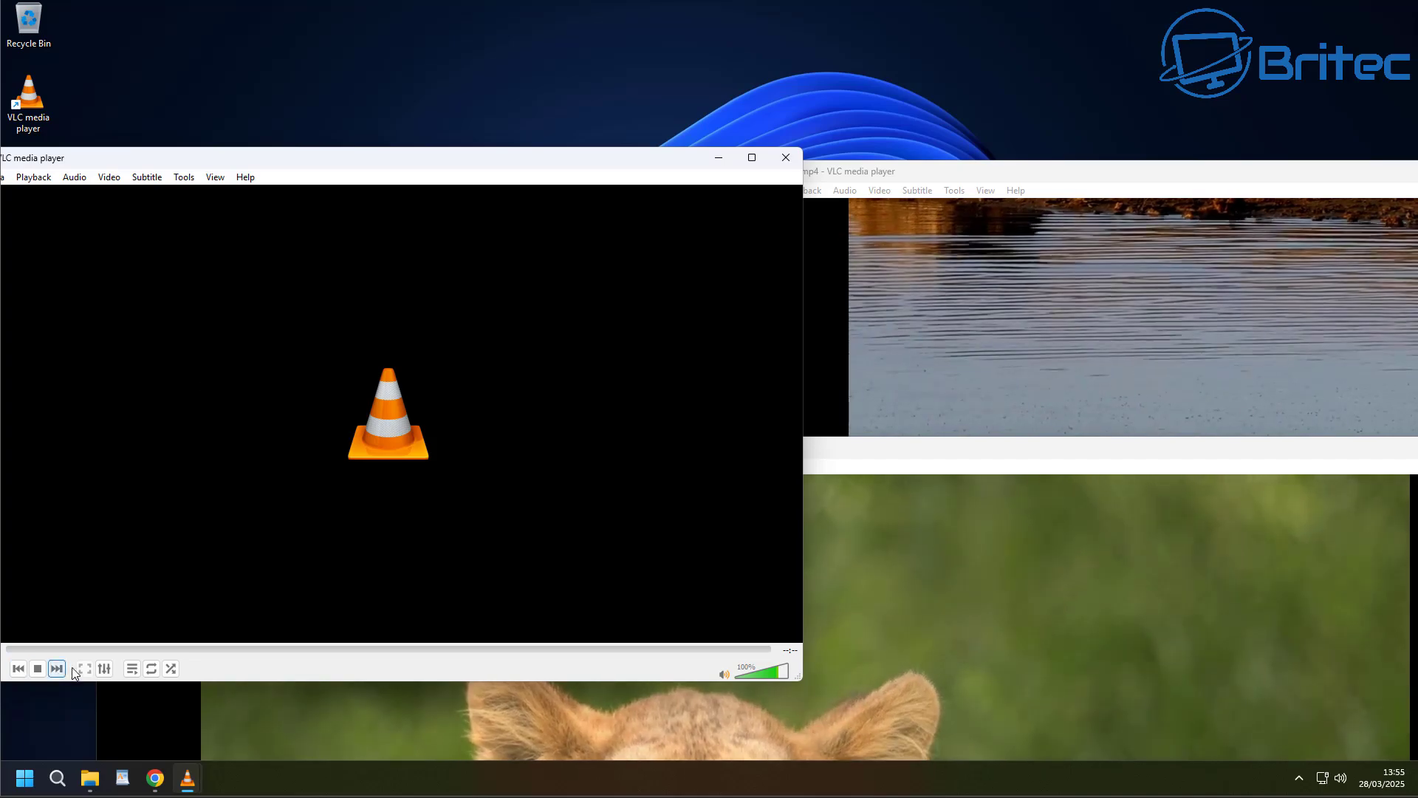
pyautogui.click(784, 158)
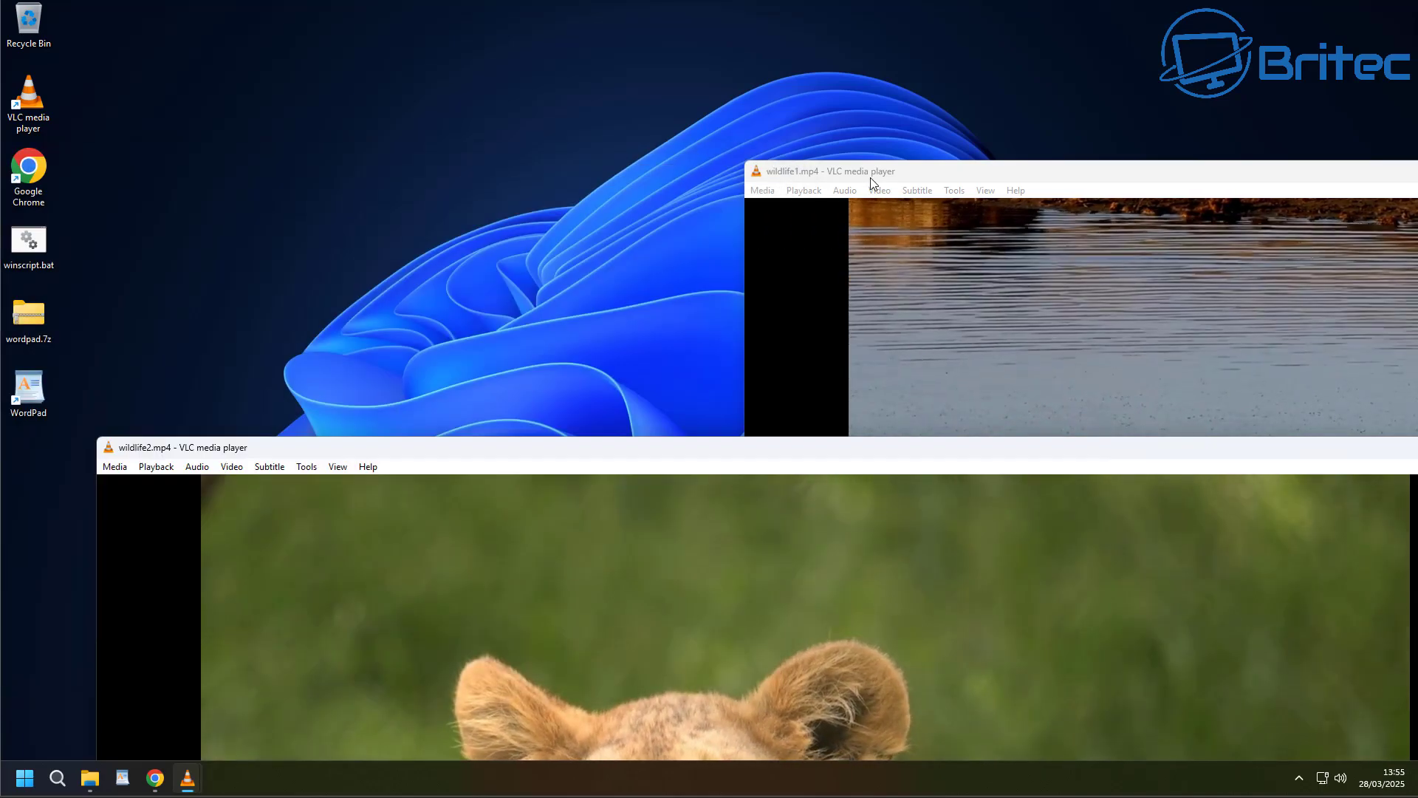
pyautogui.moveTo(870, 176); pyautogui.dragTo(355, 97)
pyautogui.moveTo(1225, 103); pyautogui.dragTo(1044, 91)
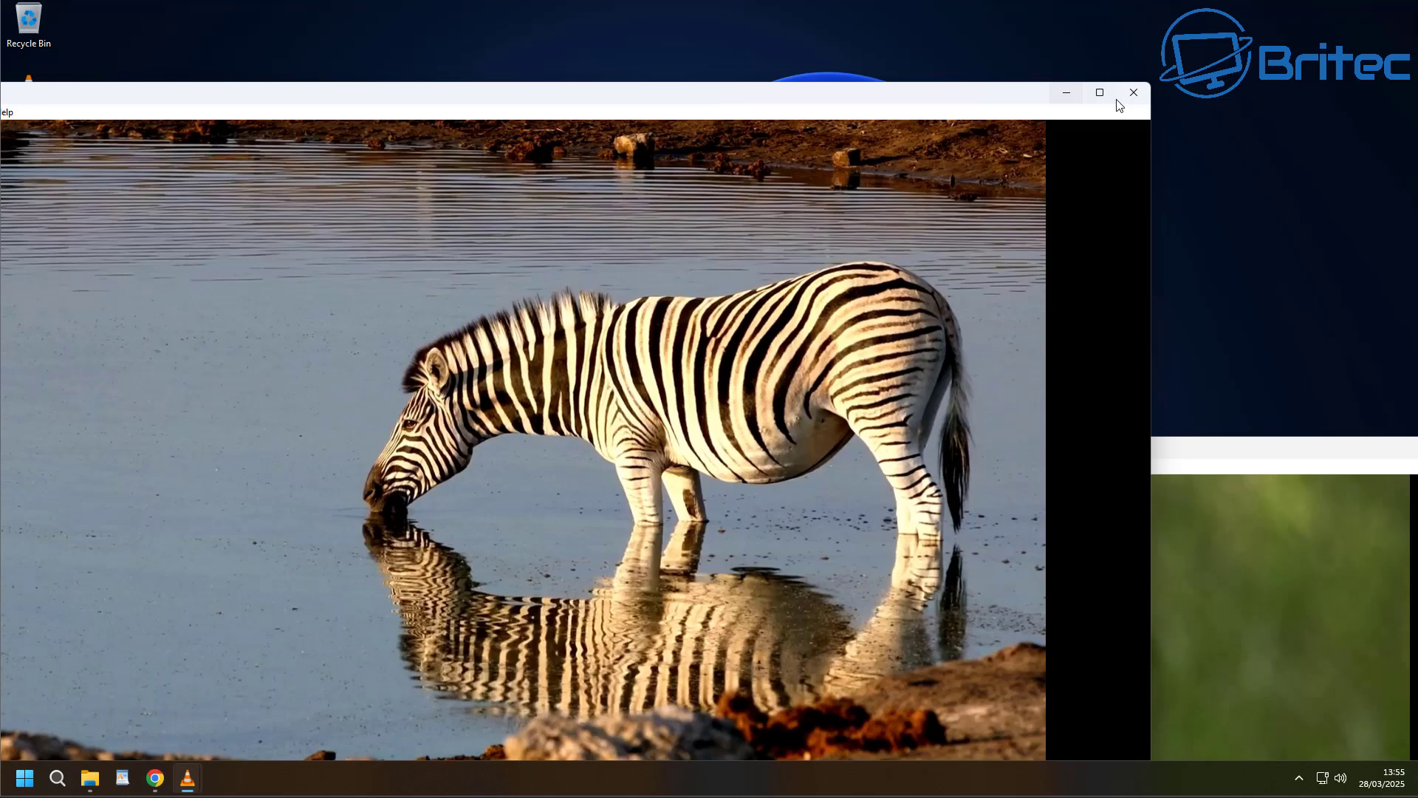
pyautogui.click(1123, 103)
pyautogui.moveTo(756, 450); pyautogui.dragTo(664, 165)
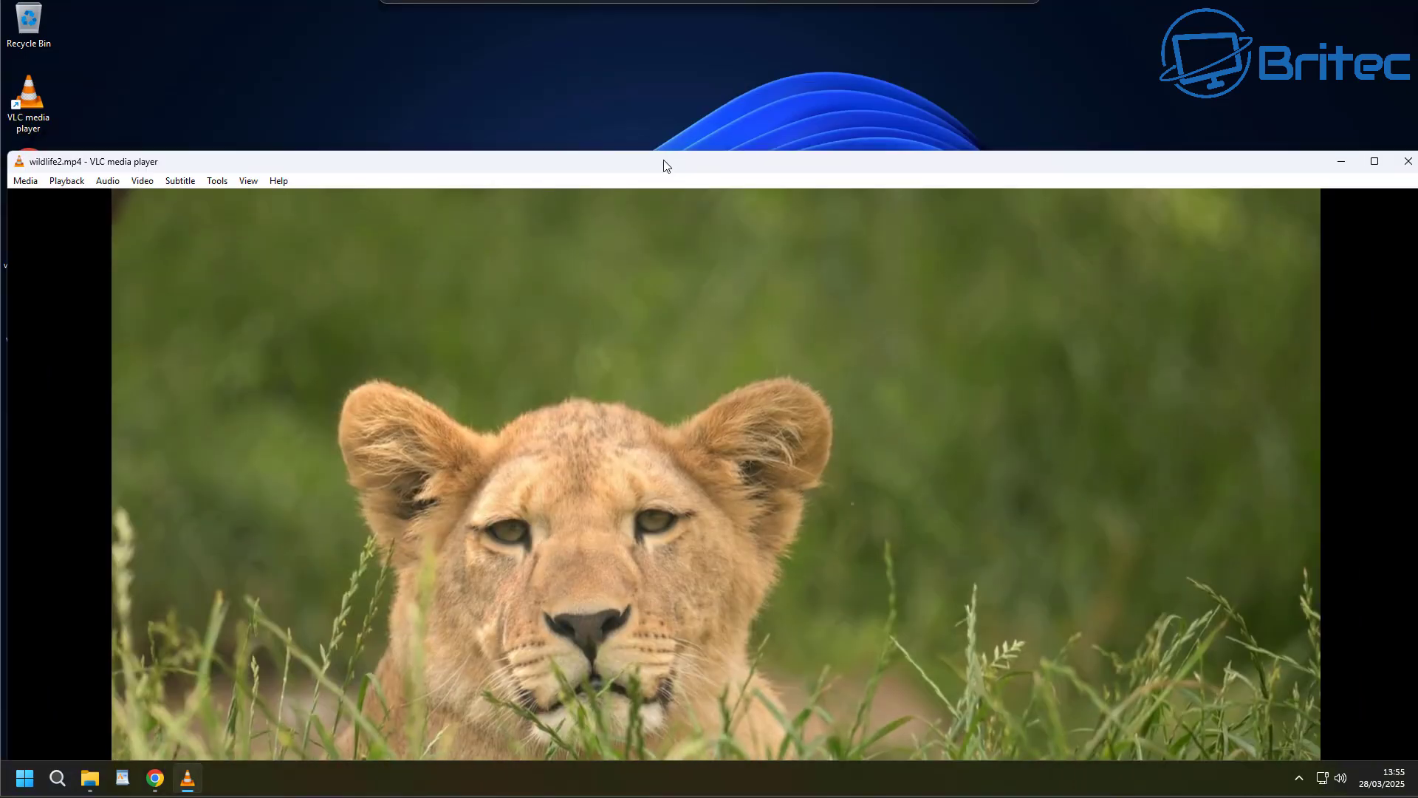
pyautogui.click(1298, 164)
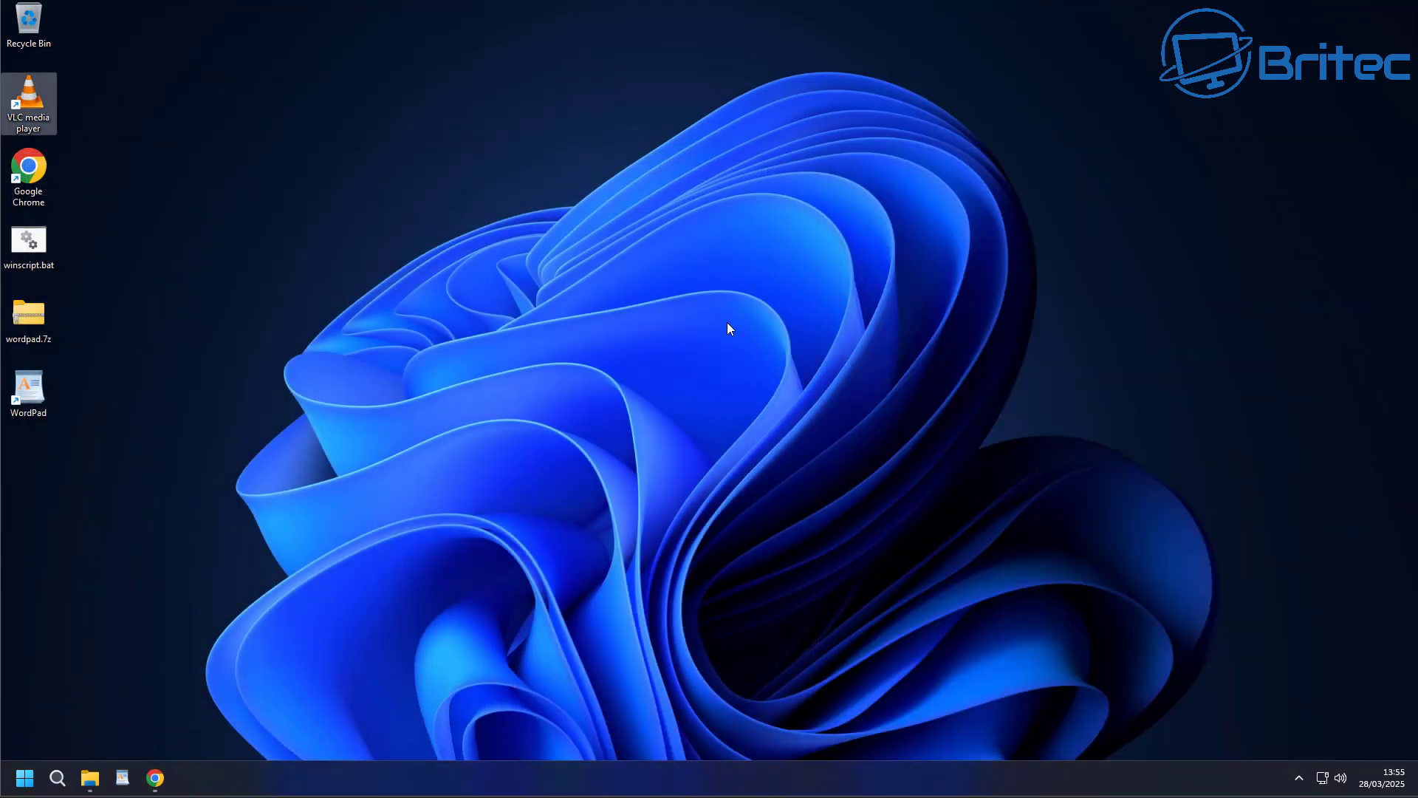
# Open wildlife1.mp4 and wildlife2.mp4 from the Videos folder in separate VLC players and arrange the two windows side by side
pyautogui.click(98, 785)
pyautogui.doubleClick(528, 295)
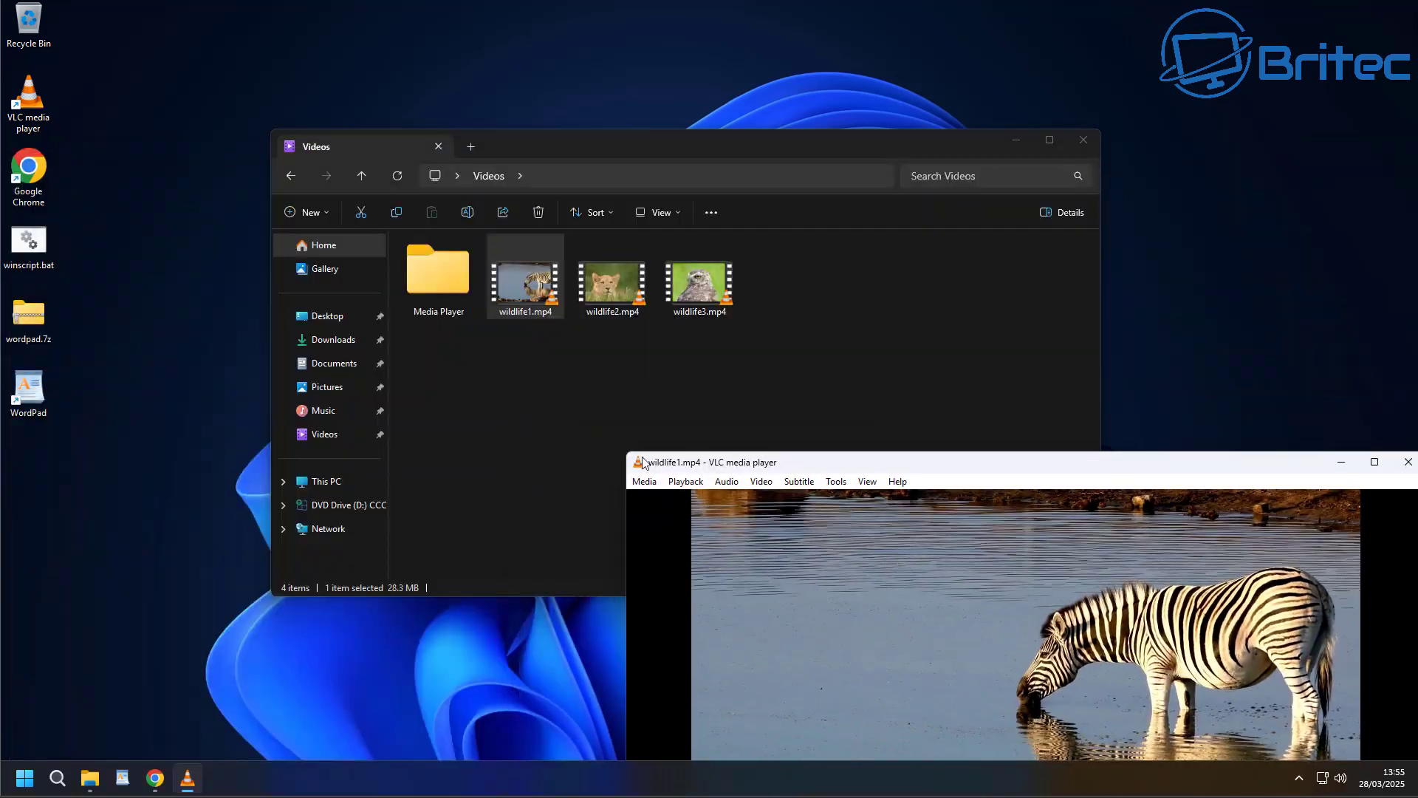
pyautogui.moveTo(742, 429); pyautogui.dragTo(861, 66)
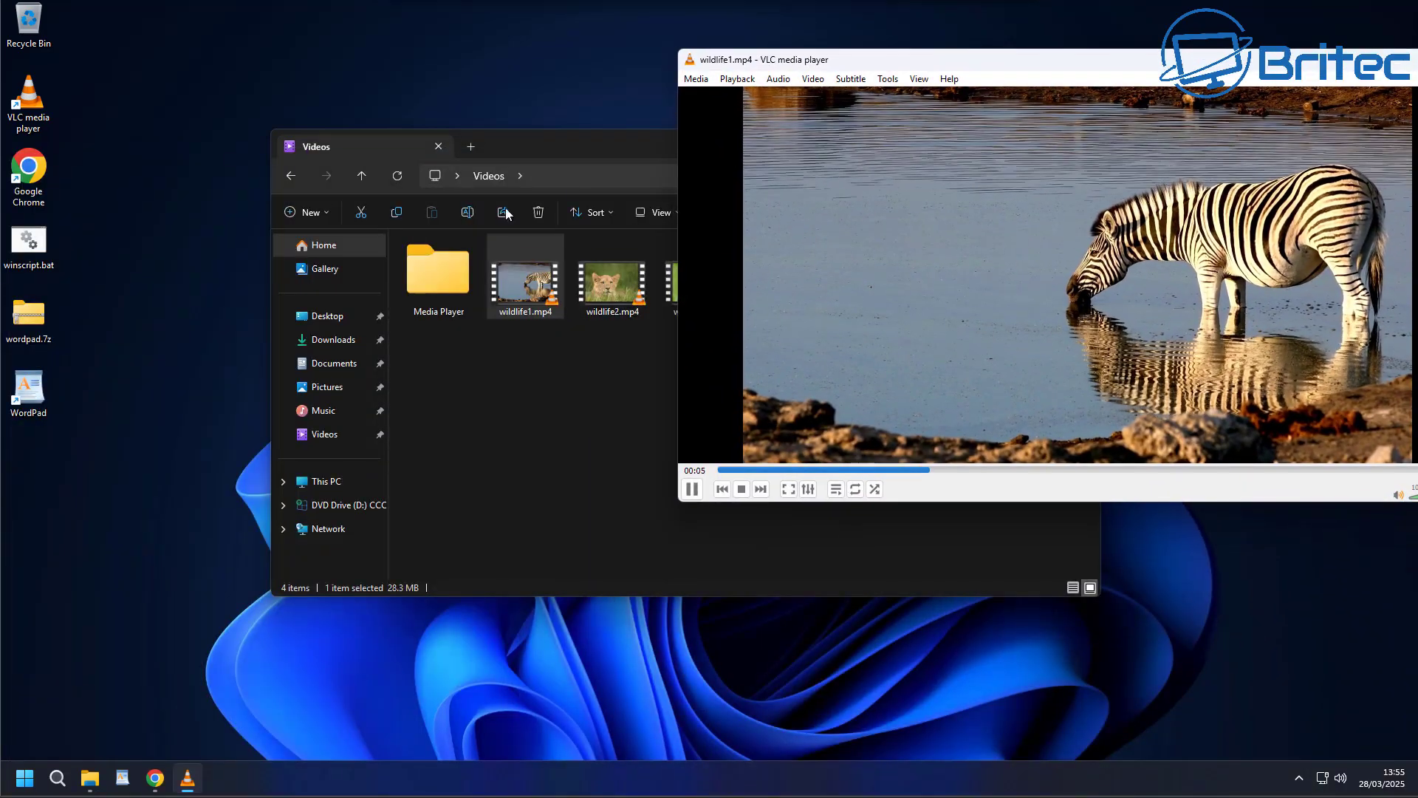
pyautogui.doubleClick(603, 287)
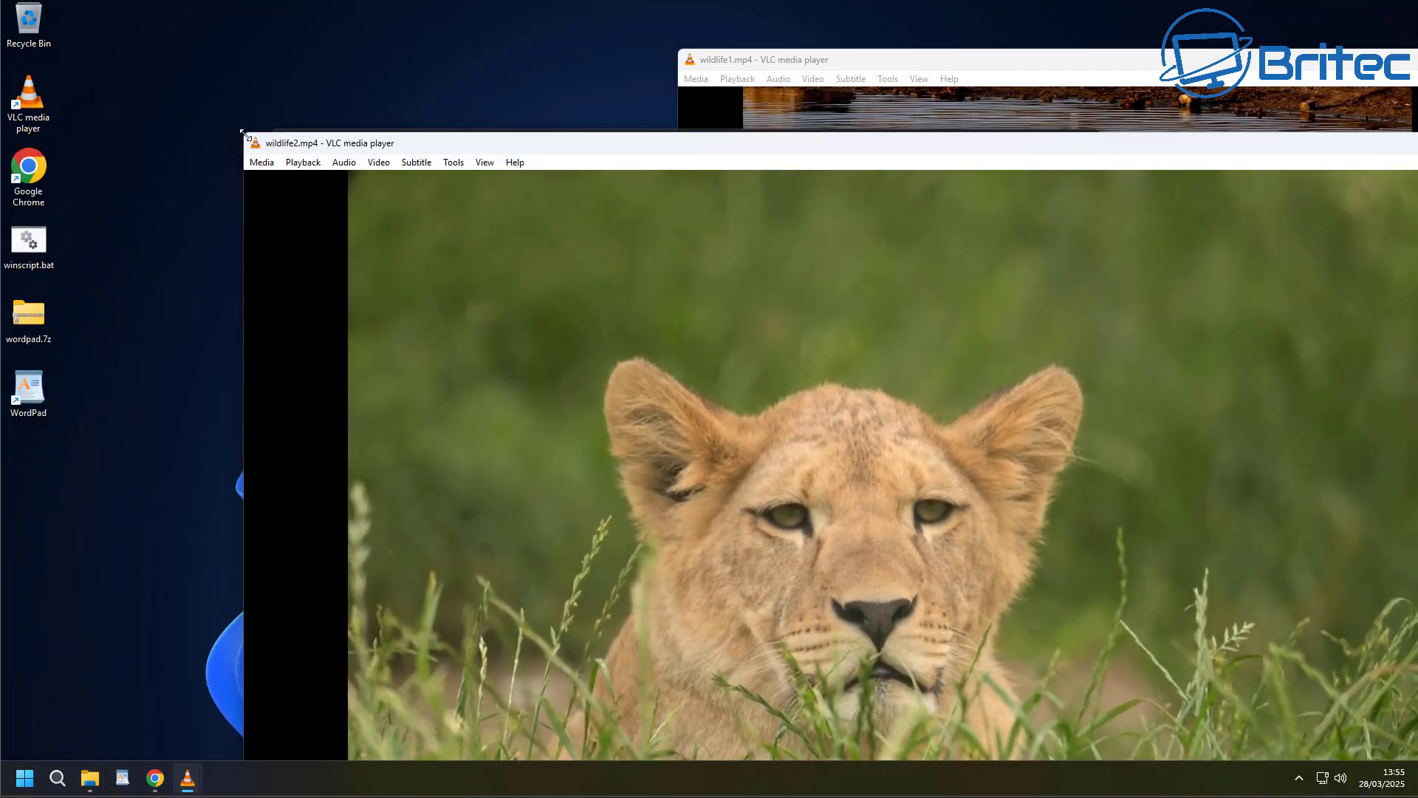
pyautogui.moveTo(480, 145); pyautogui.dragTo(265, 75)
# Open wildlife3.mp4 from the Videos folder, minimize the folder, and arrange the new player below the other two VLC windows
pyautogui.click(855, 358)
pyautogui.click(687, 287)
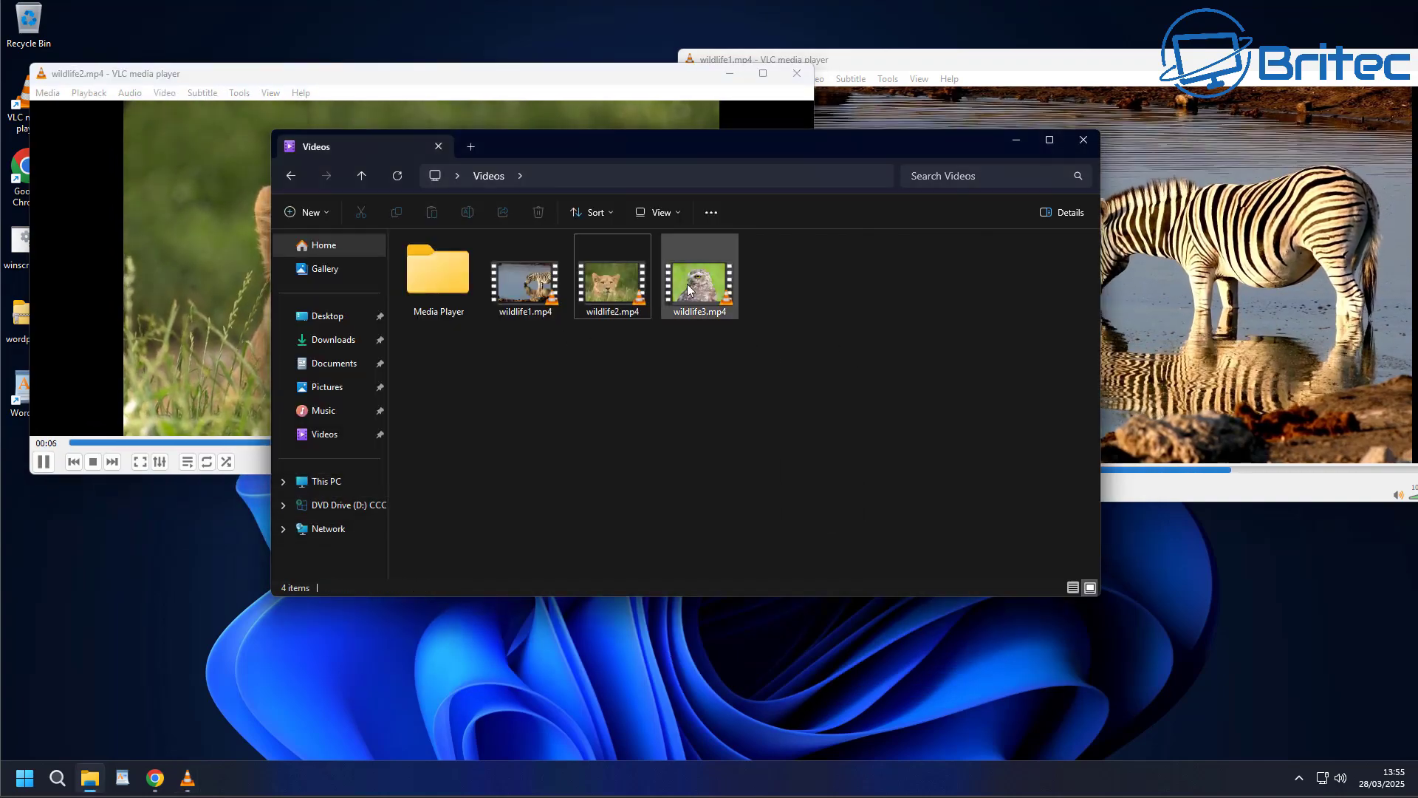
pyautogui.doubleClick(689, 290)
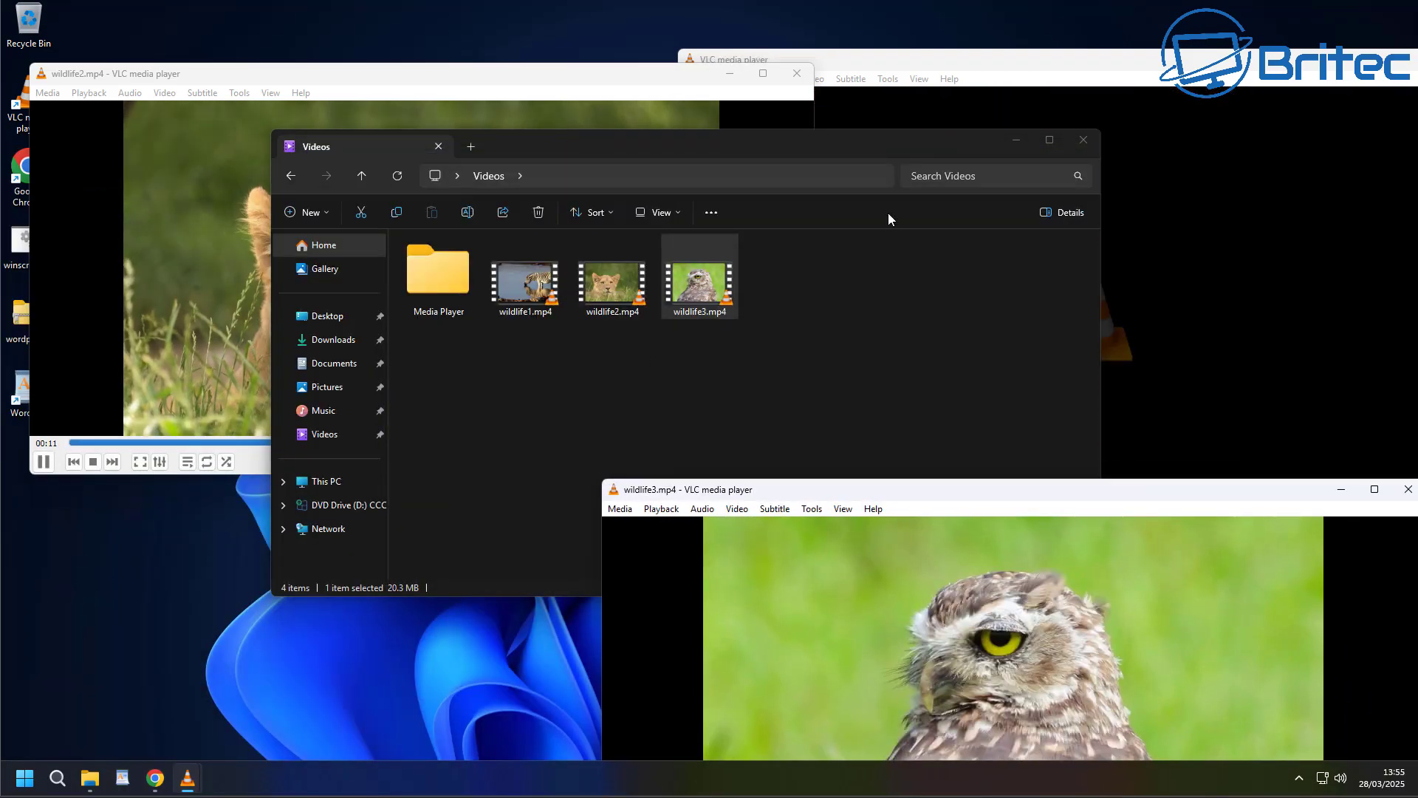
pyautogui.click(1016, 140)
pyautogui.moveTo(902, 497); pyautogui.dragTo(609, 341)
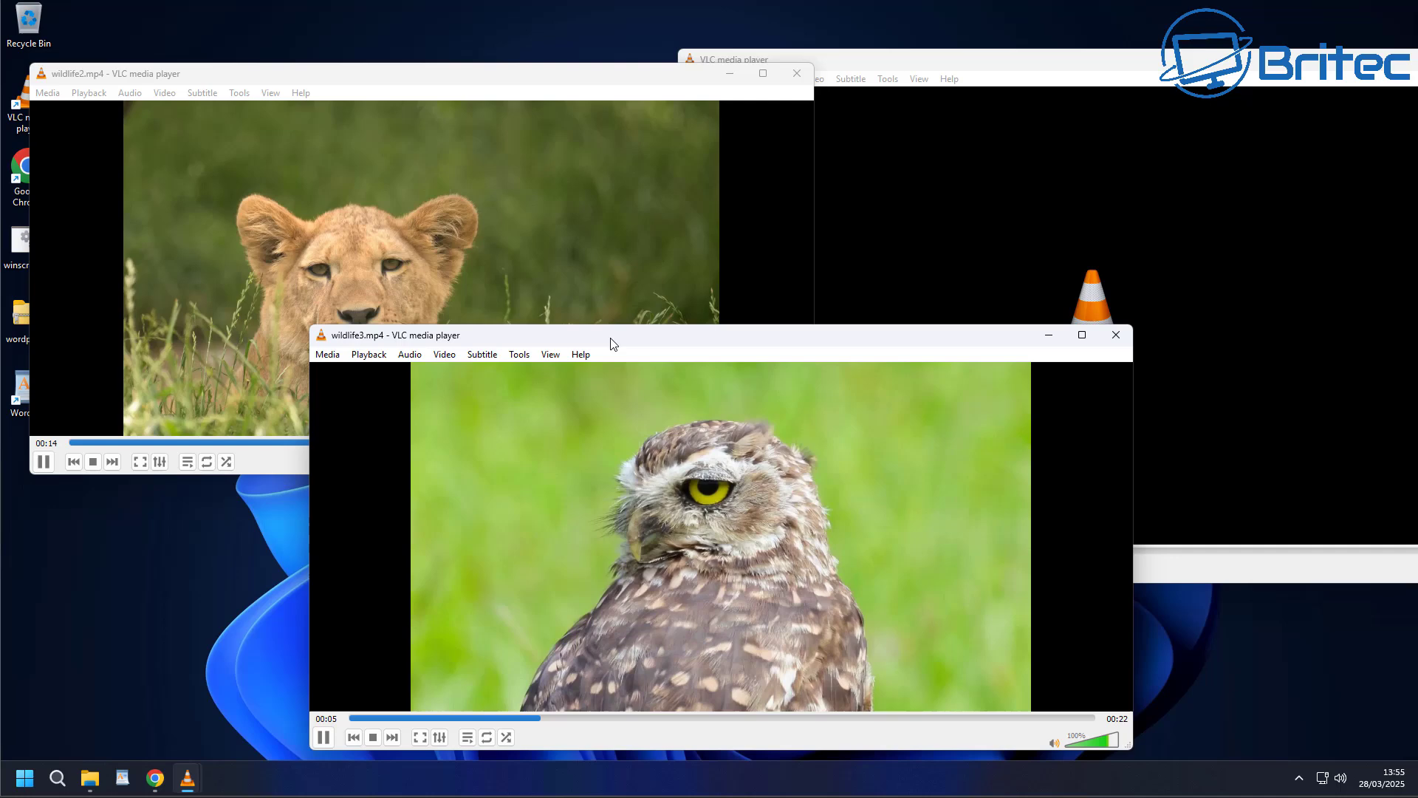
pyautogui.moveTo(813, 135); pyautogui.dragTo(631, 131)
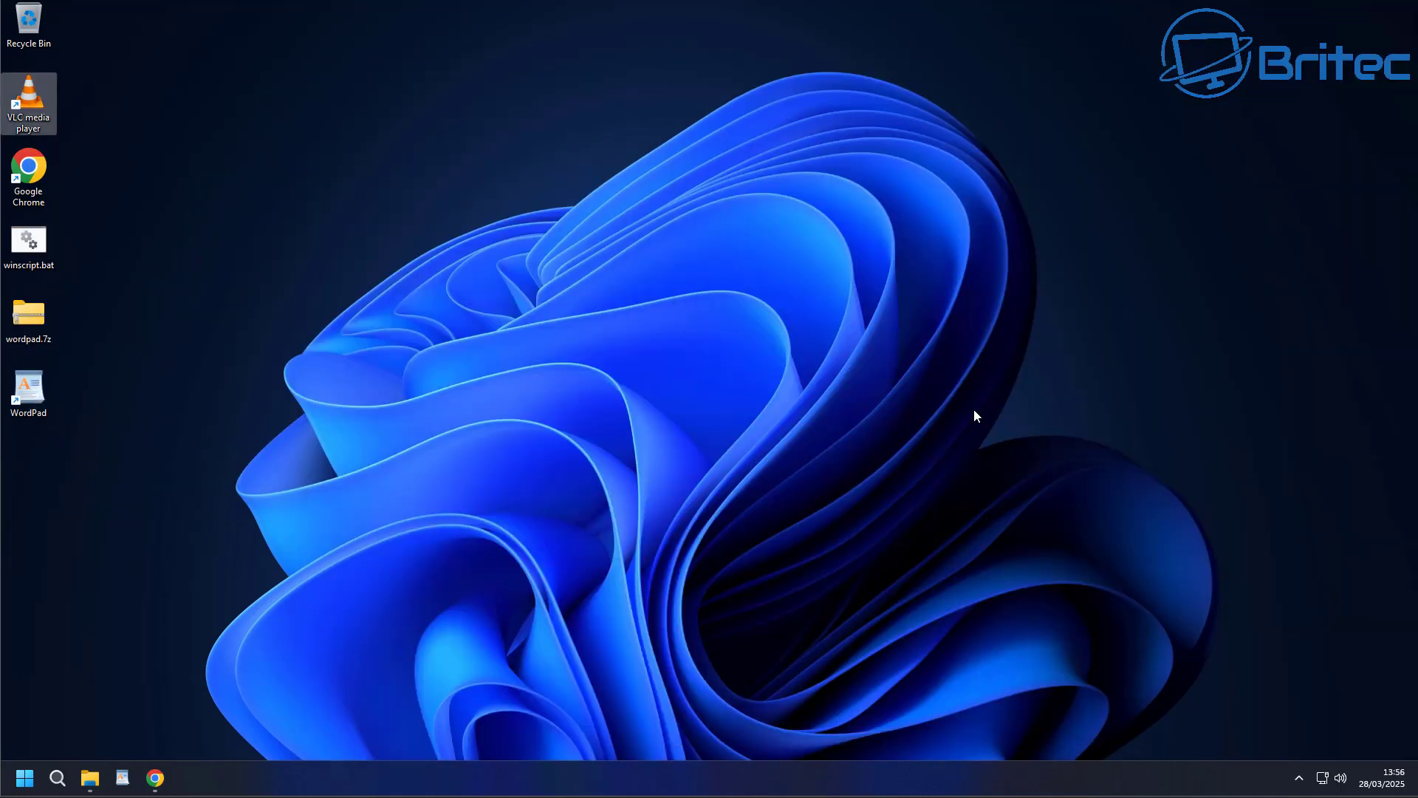